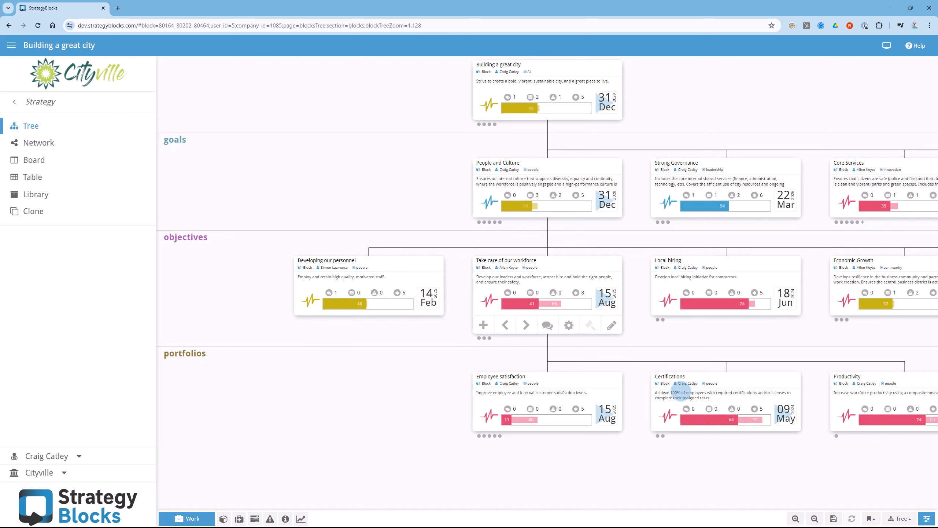
- Expand the Employee satisfaction portfolio and its Leadership development project to show the project phases in the strategy tree
{"action": "left_click", "coordinate": [597, 401]}
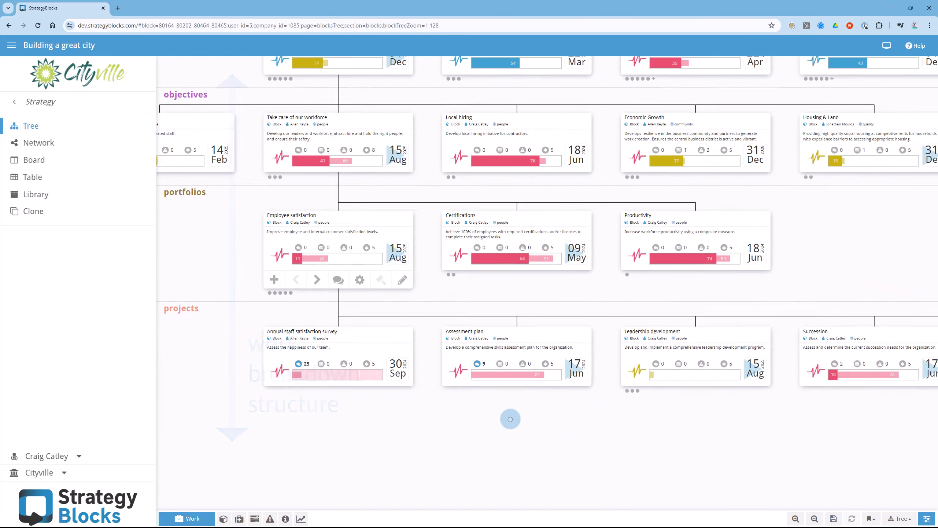
{"action": "left_click", "coordinate": [666, 347]}
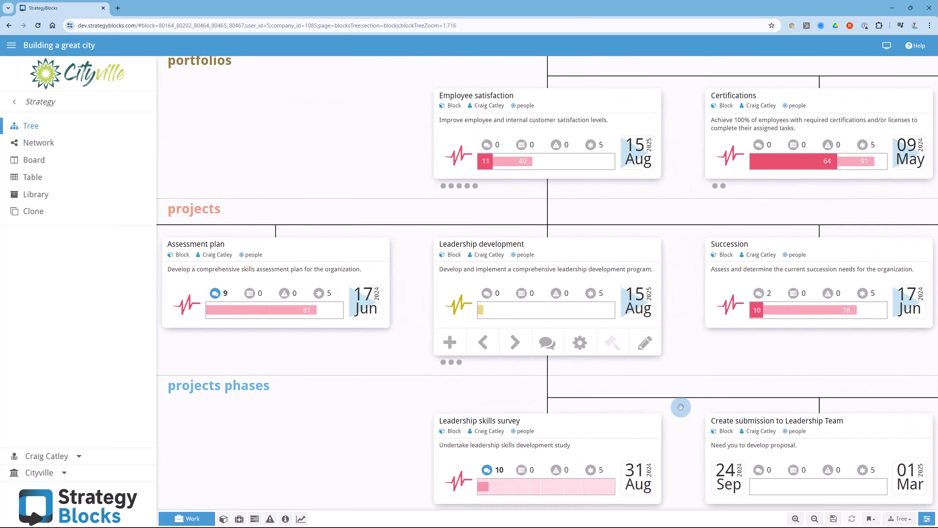
{"action": "left_click_drag", "start_coordinate": [683, 399], "coordinate": [436, 297]}
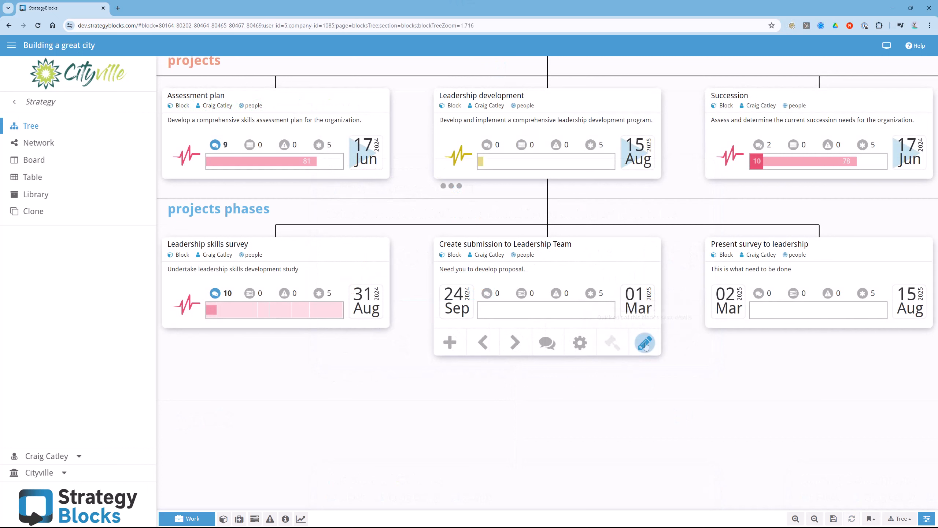
- Update the Create submission to Leadership Team block's progress to 90% and save it with the comment "Going great"
{"action": "left_click", "coordinate": [645, 339]}
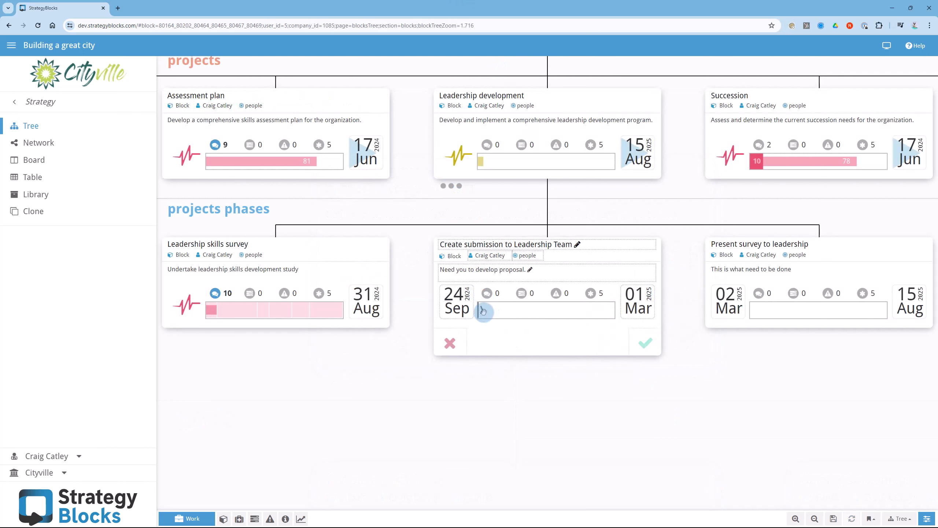
{"action": "left_click_drag", "start_coordinate": [482, 311], "coordinate": [603, 322]}
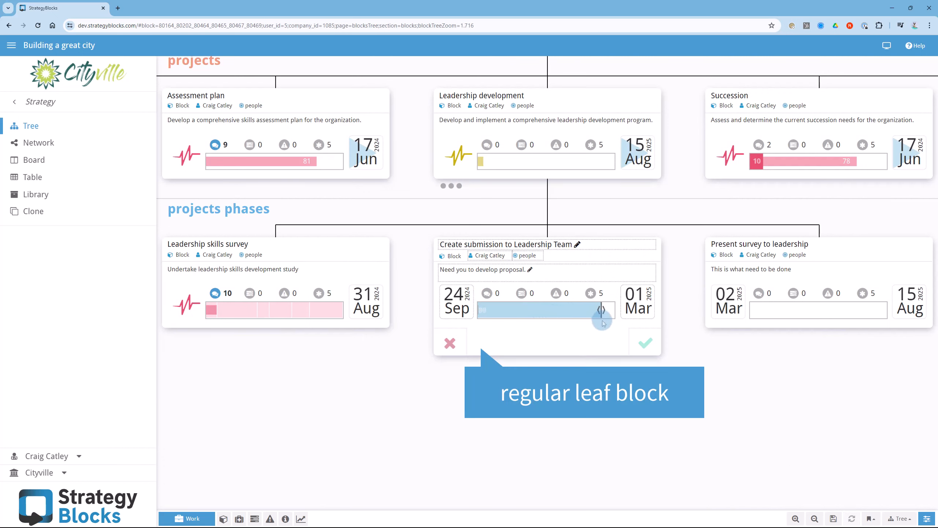
{"action": "left_click", "coordinate": [646, 343]}
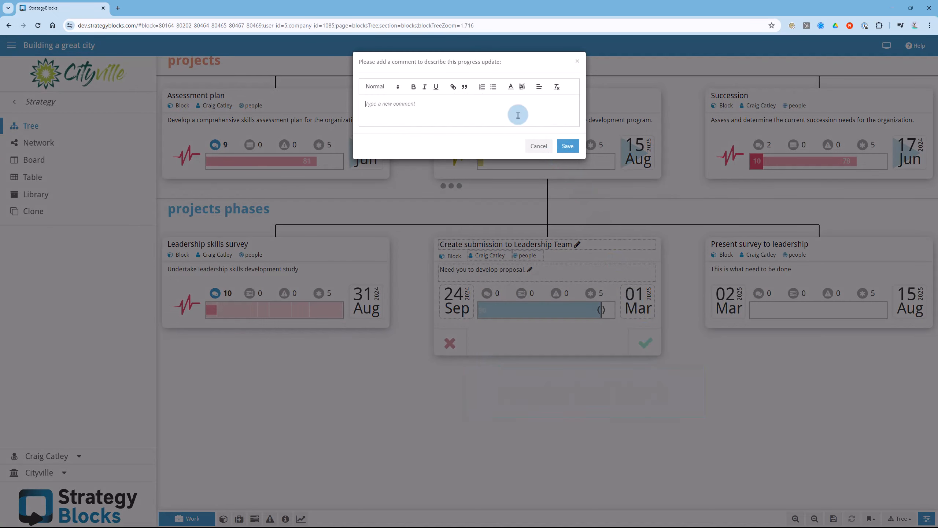
{"action": "type", "text": "Going great !"}
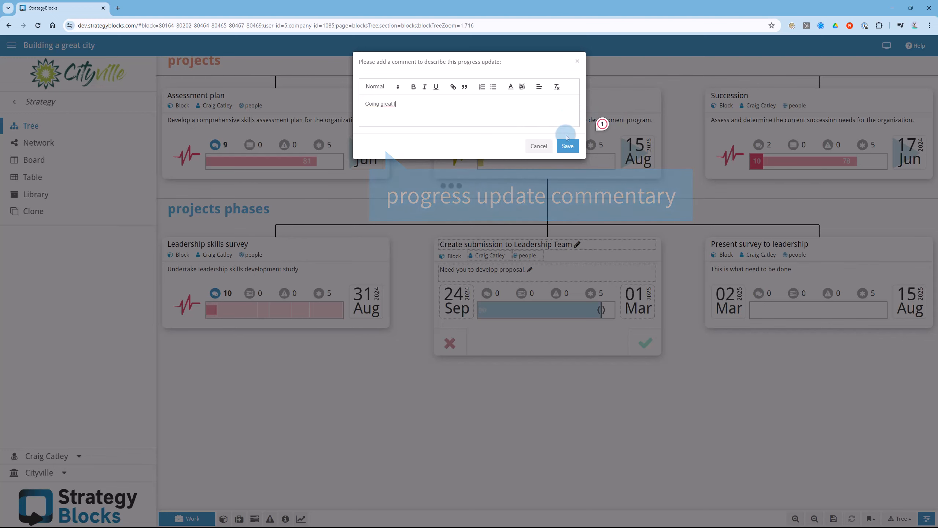
{"action": "left_click", "coordinate": [568, 146]}
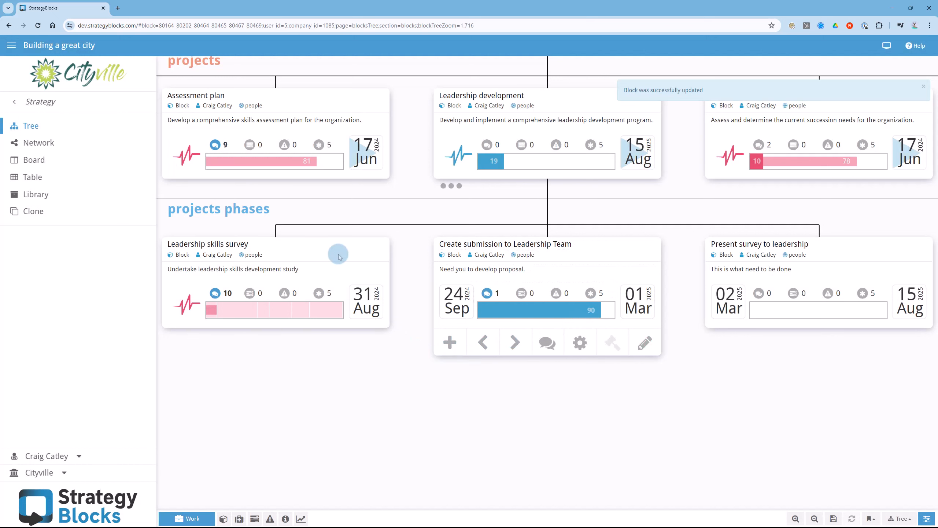
- Complete the milestone steps of the Leadership skills survey block up to 62% progress and save the update
{"action": "left_click", "coordinate": [339, 256]}
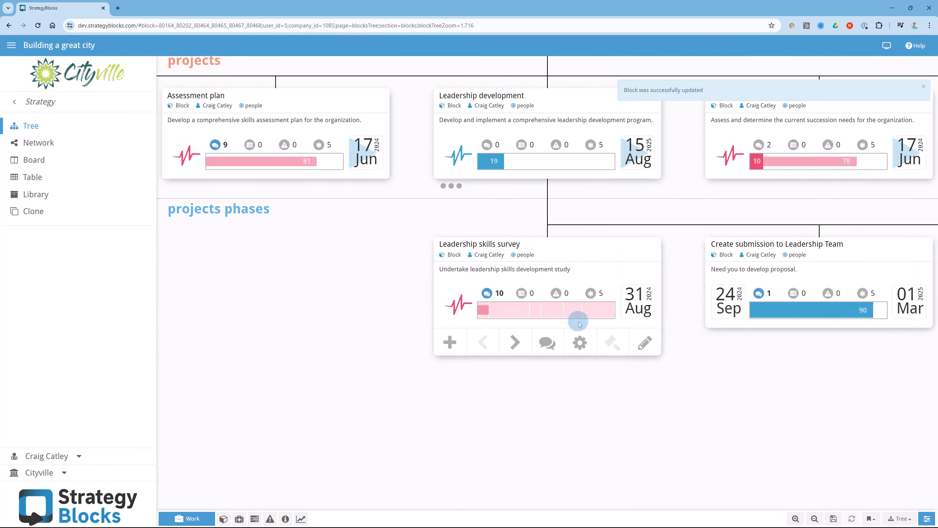
{"action": "left_click", "coordinate": [646, 342]}
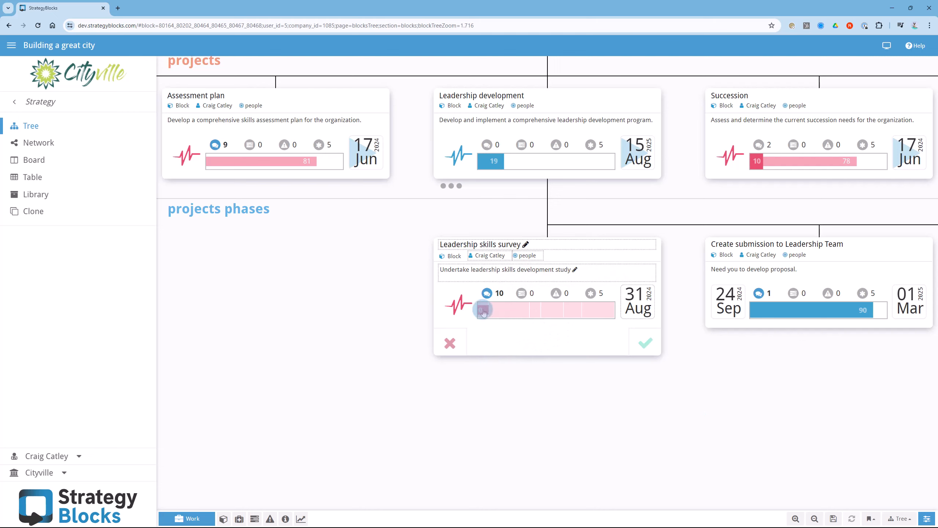
{"action": "left_click_drag", "start_coordinate": [483, 312], "coordinate": [562, 313]}
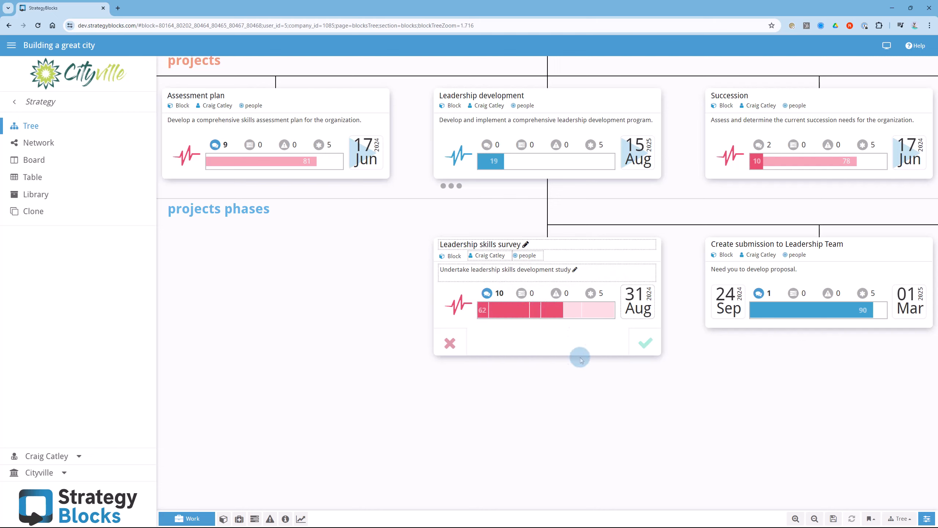
{"action": "left_click", "coordinate": [647, 345]}
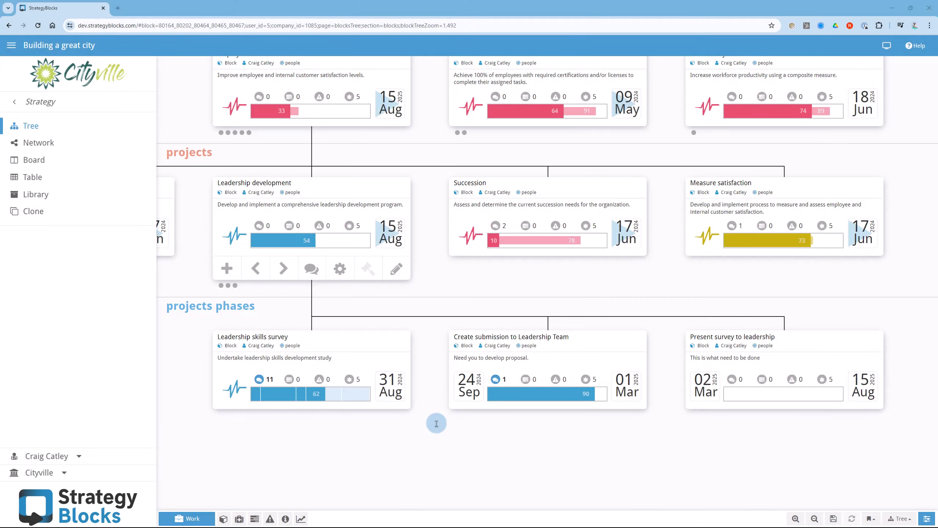
- Examine the date and dependency details of the Create submission to Leadership Team and Present survey to leadership phases
{"action": "mouse_move", "coordinate": [636, 380]}
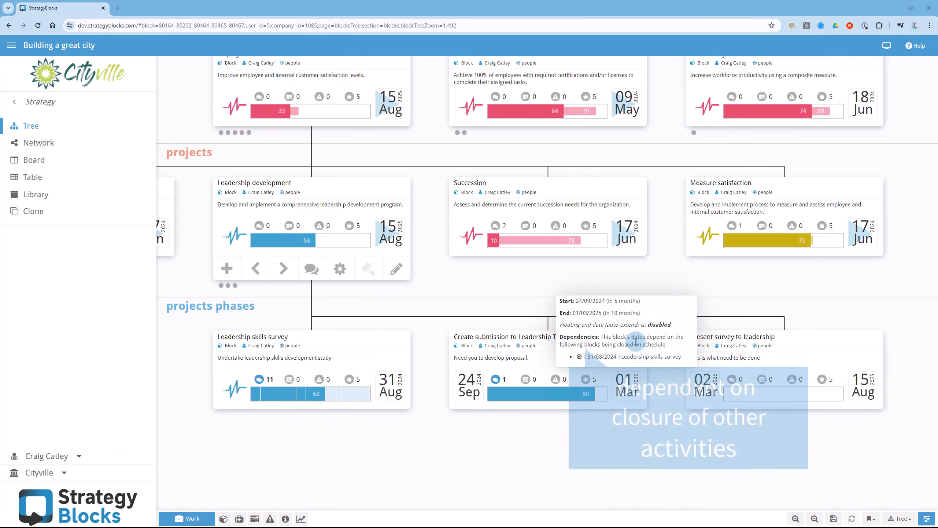
{"action": "mouse_move", "coordinate": [857, 378]}
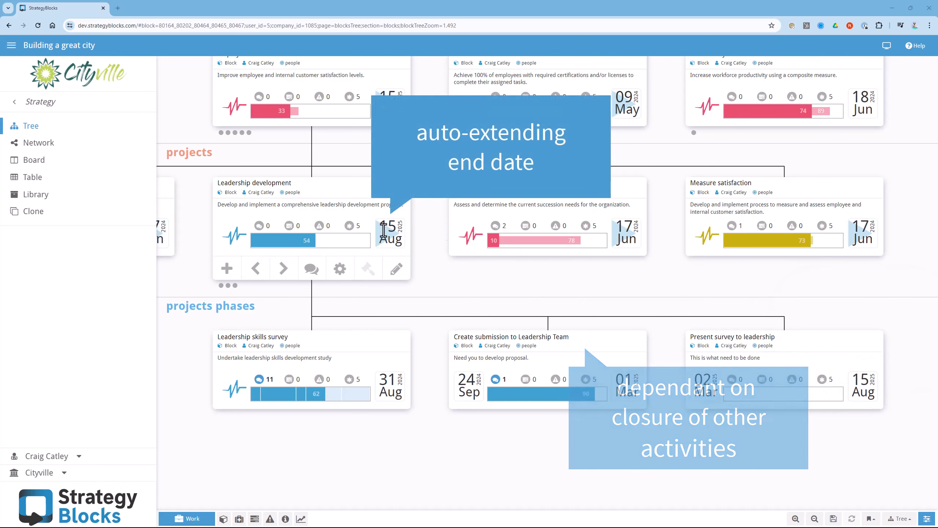
- Open the milestone definitions in the company settings
{"action": "left_click", "coordinate": [43, 101]}
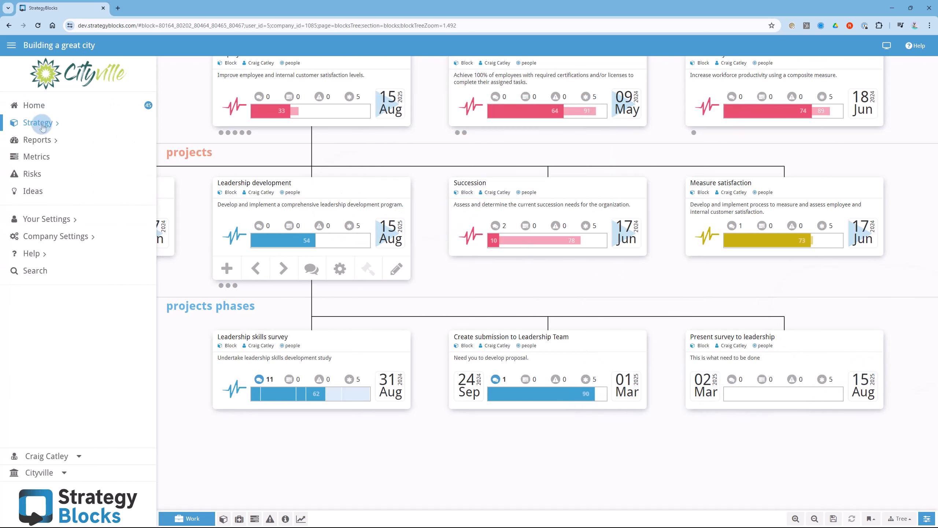
{"action": "left_click", "coordinate": [40, 139]}
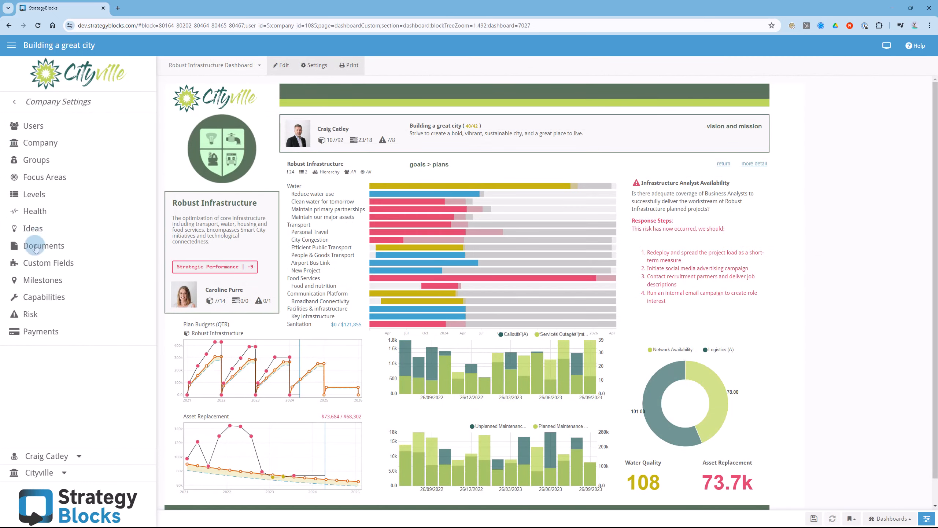
{"action": "left_click", "coordinate": [38, 282]}
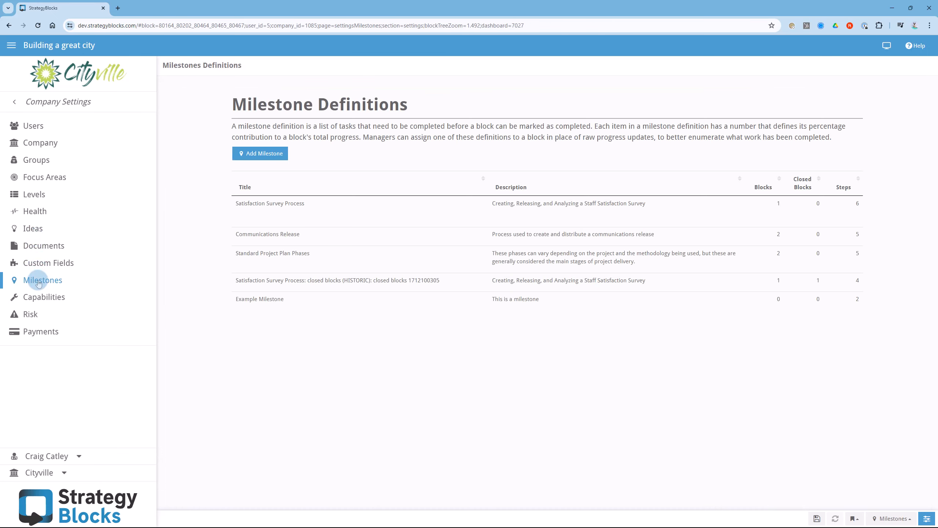
- Examine the step weights in the Satisfaction Survey Process milestone definition and leave it without saving
{"action": "left_click", "coordinate": [265, 209]}
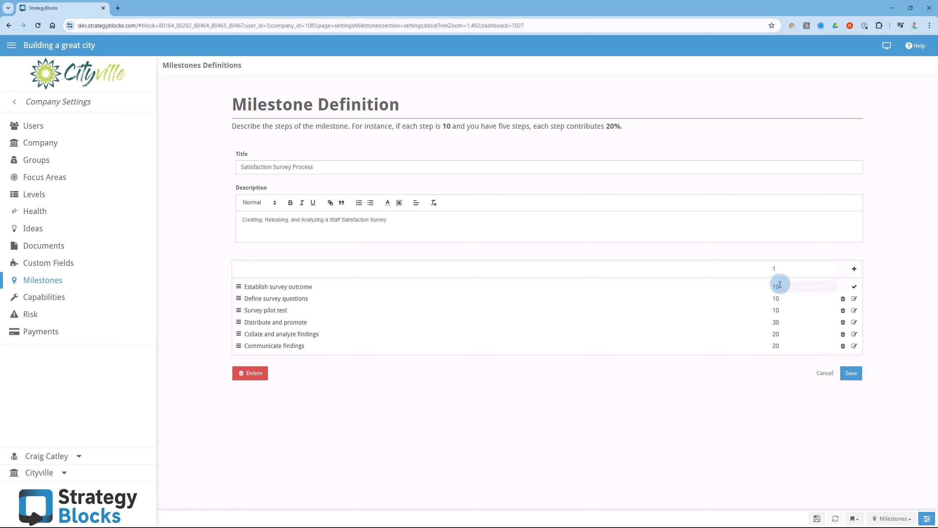
{"action": "left_click_drag", "start_coordinate": [783, 285], "coordinate": [759, 287]}
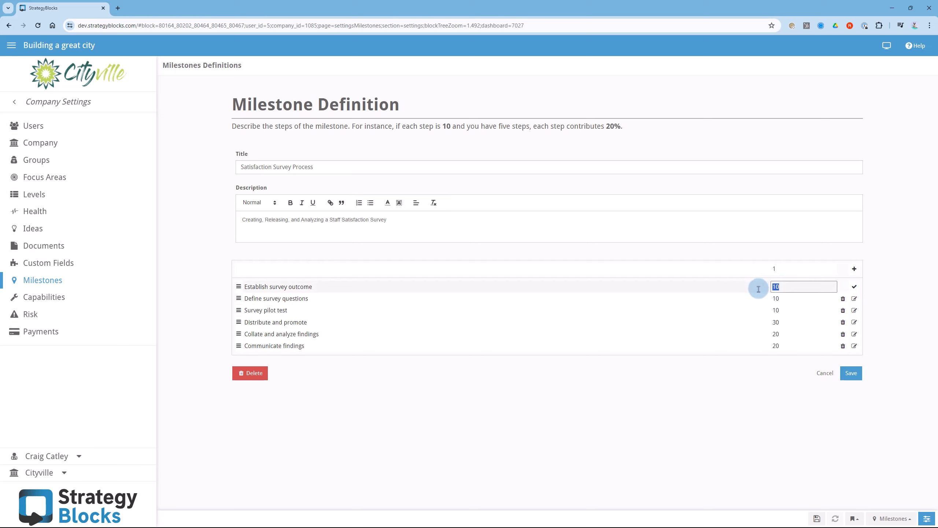
{"action": "left_click", "coordinate": [825, 373]}
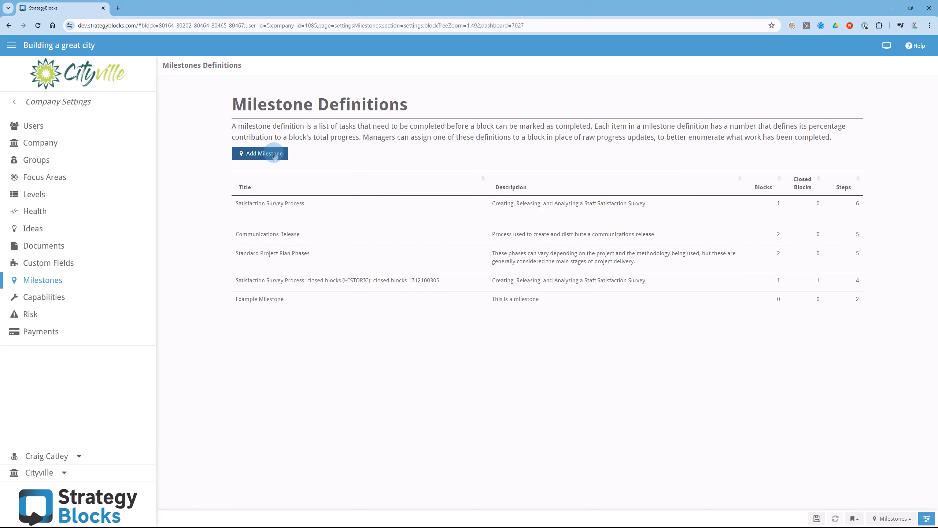
- Create a milestone definition titled "Project 1", described as "This is a project", with the steps Step 1, Step 2 and Step 3
{"action": "left_click", "coordinate": [275, 156]}
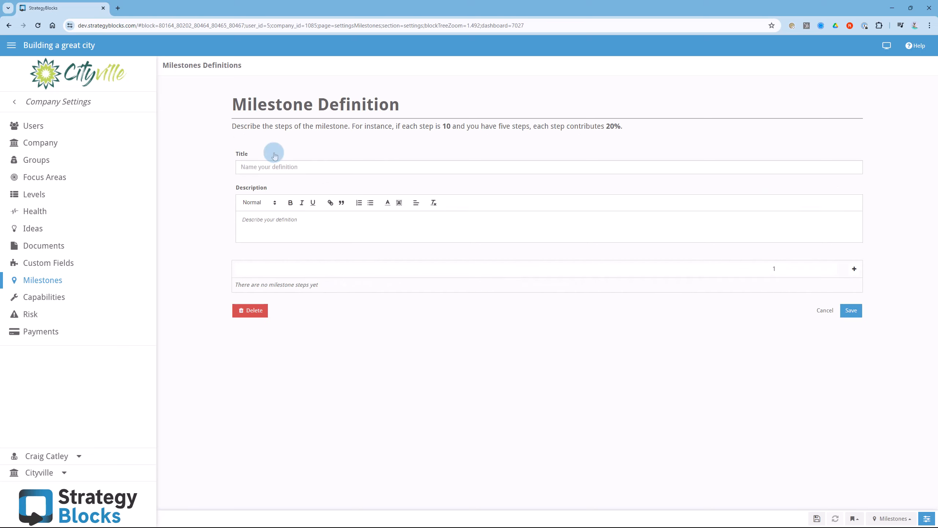
{"action": "left_click", "coordinate": [314, 167]}
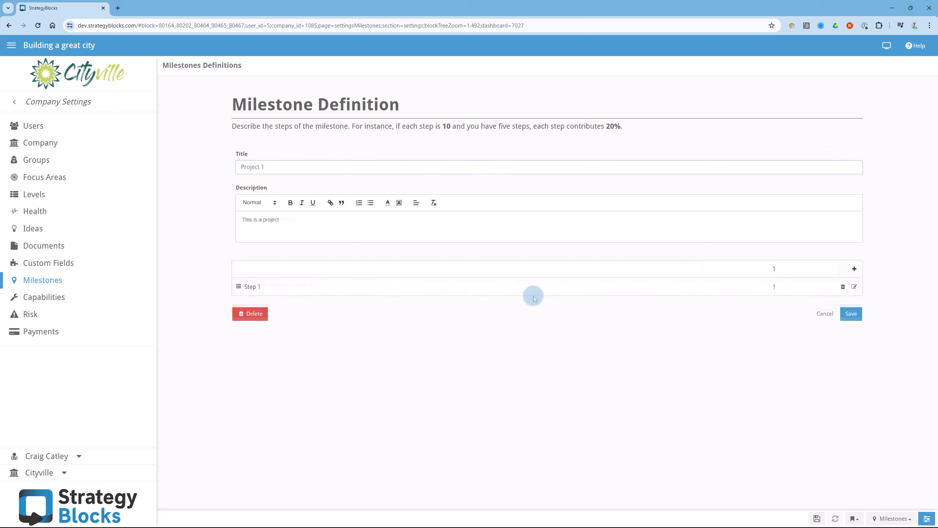
{"action": "left_click", "coordinate": [549, 269]}
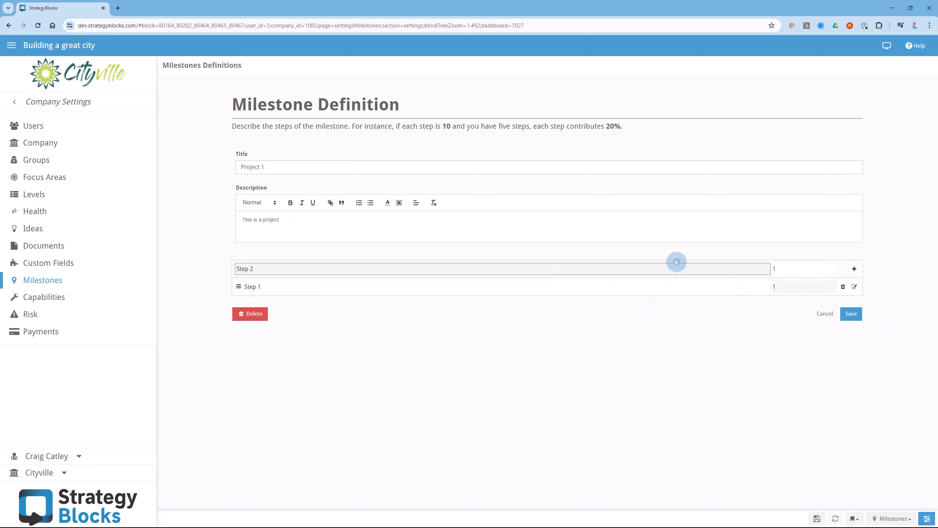
{"action": "left_click", "coordinate": [853, 269]}
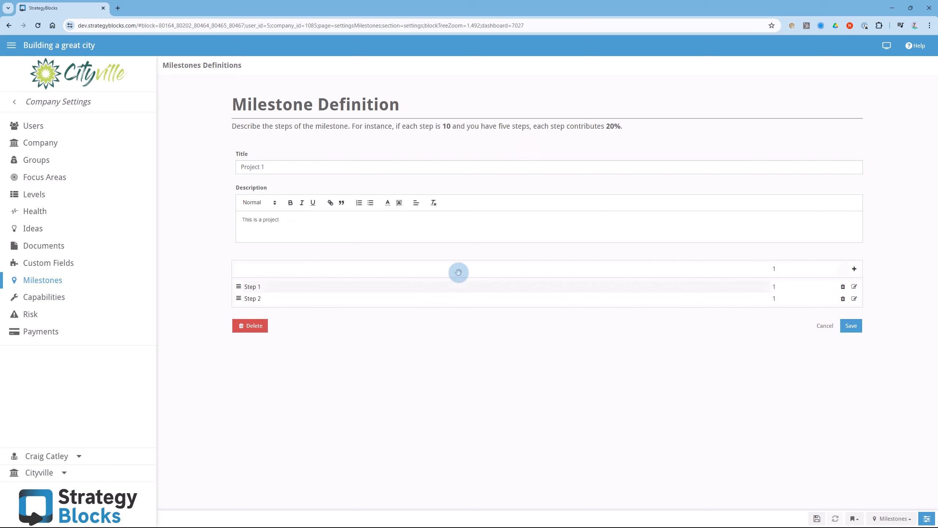
{"action": "left_click", "coordinate": [385, 270]}
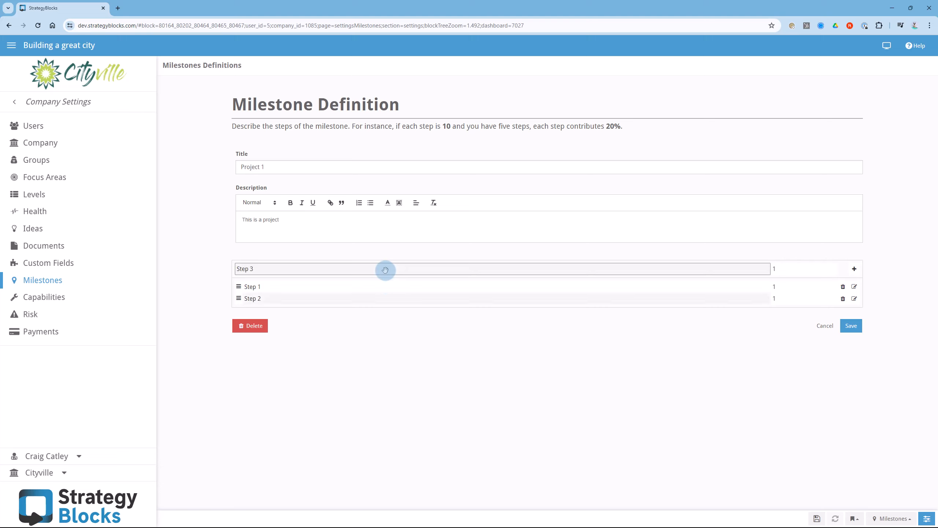
{"action": "left_click", "coordinate": [854, 269]}
- Set the weights of Step 1, Step 2 and Step 3 to 20, 60 and 20 and save the Project 1 definition
{"action": "left_click", "coordinate": [793, 289]}
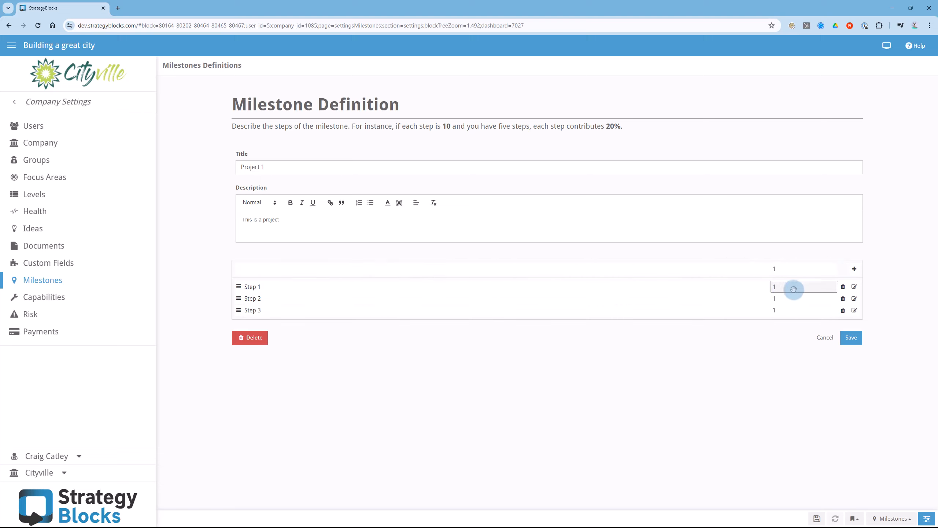
{"action": "left_click", "coordinate": [854, 287]}
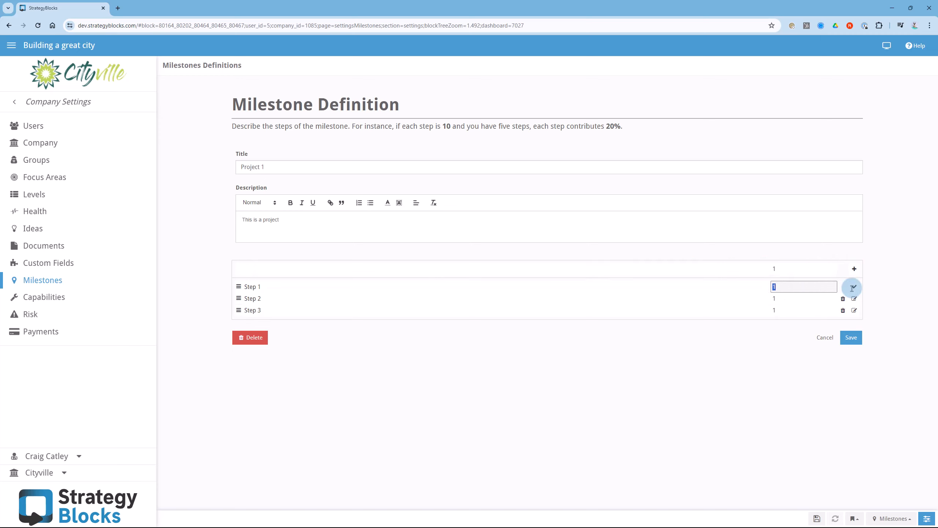
{"action": "type", "text": "20"}
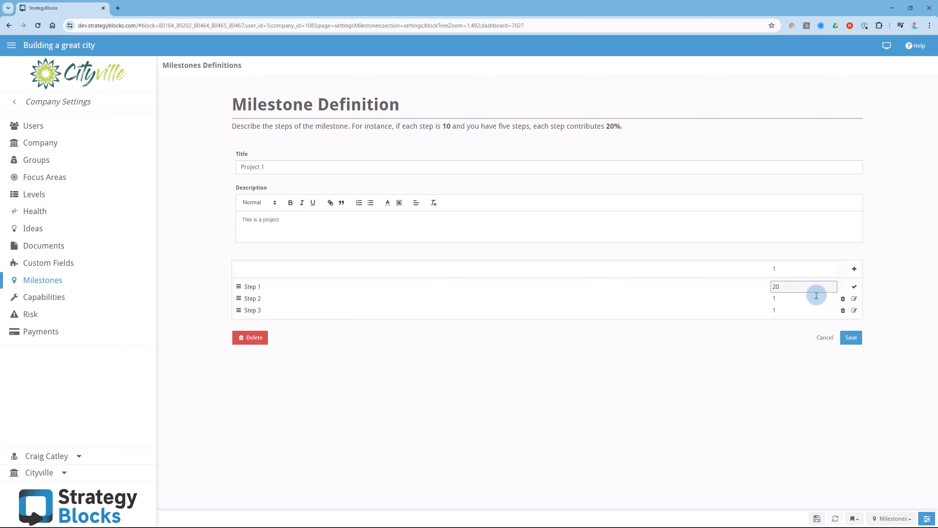
{"action": "left_click", "coordinate": [854, 299]}
{"action": "key", "text": "Tab"}
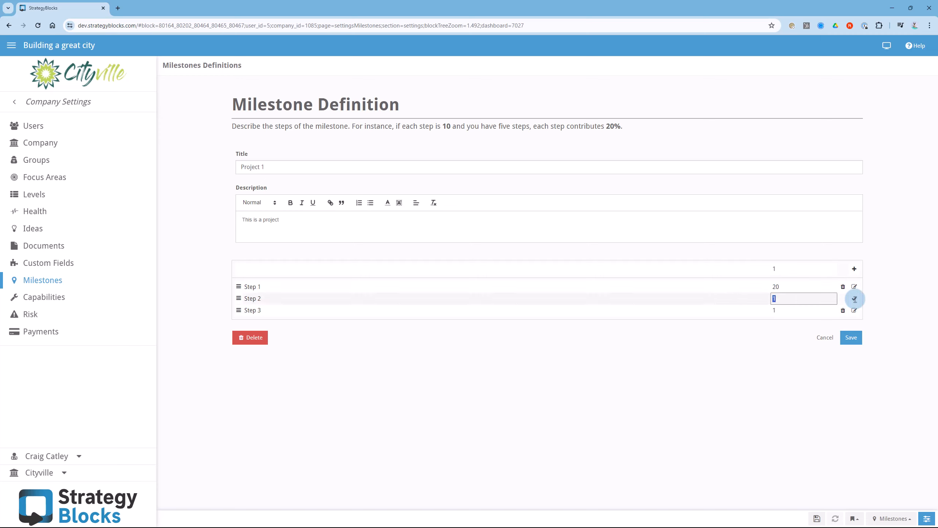
{"action": "type", "text": "60"}
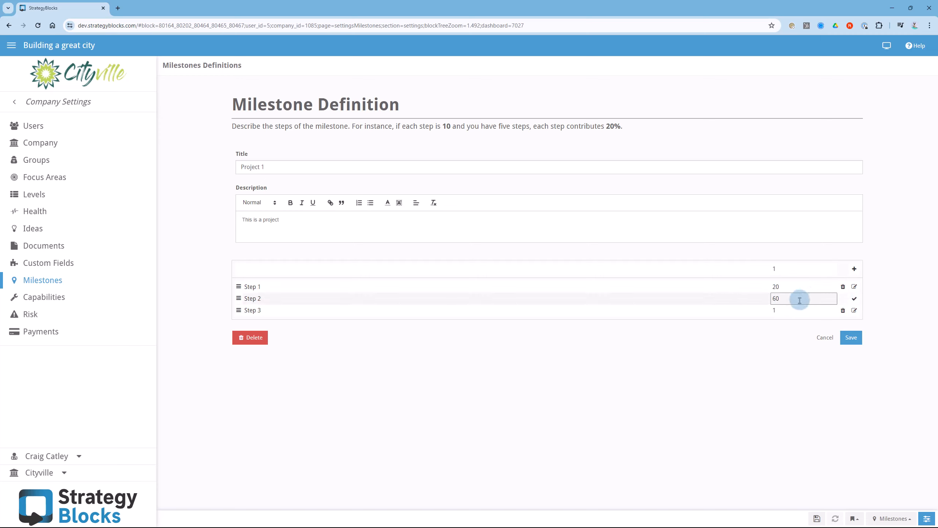
{"action": "key", "text": "Return"}
{"action": "left_click", "coordinate": [854, 310]}
{"action": "key", "text": "Tab"}
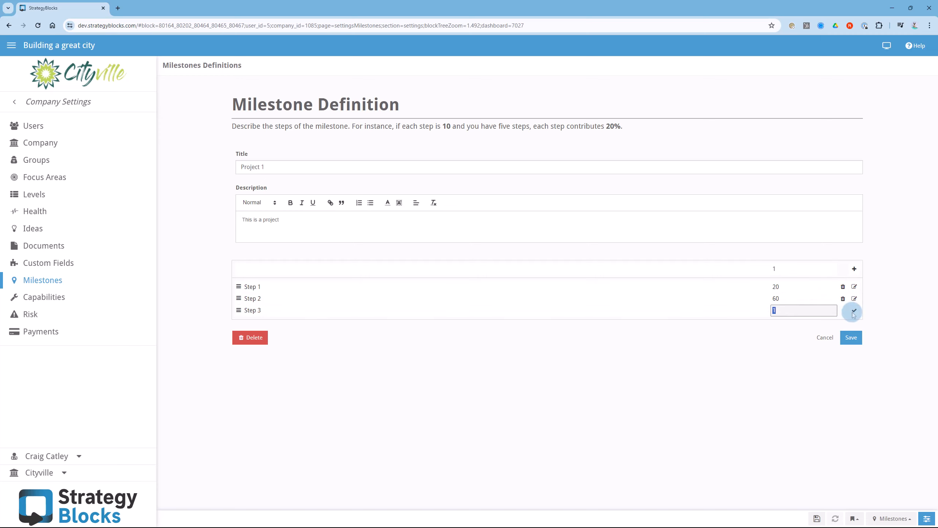
{"action": "type", "text": "20"}
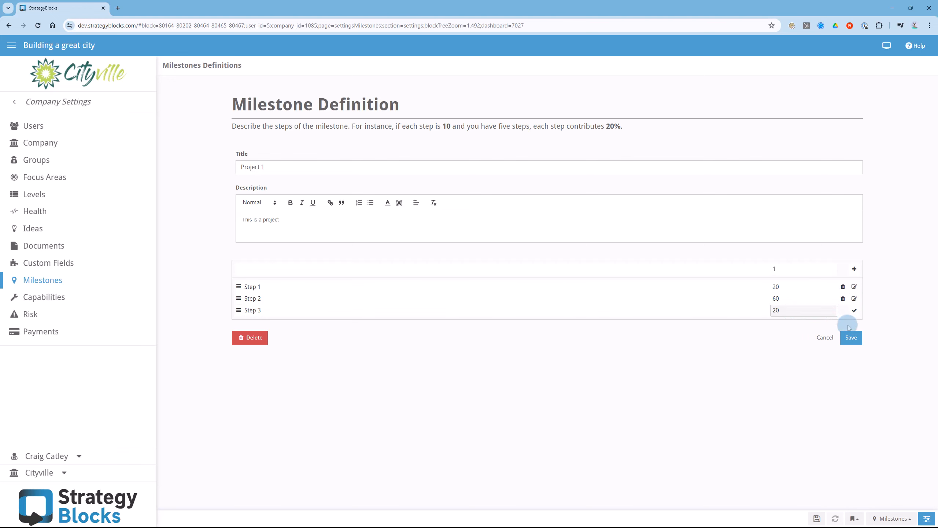
{"action": "left_click", "coordinate": [851, 338]}
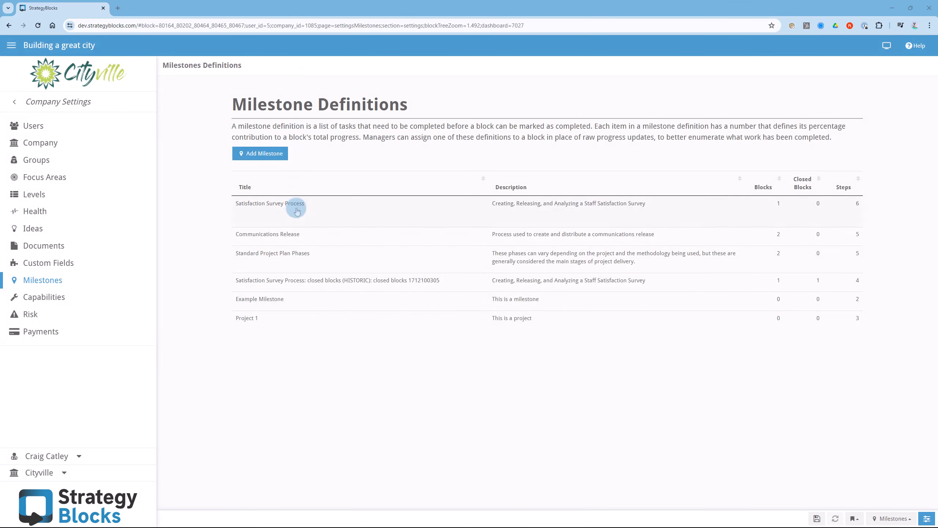
- Open the Standard Project Plan Phases steps for editing, save that milestone definition, and open the Satisfaction Survey Process definition
{"action": "left_click", "coordinate": [296, 263]}
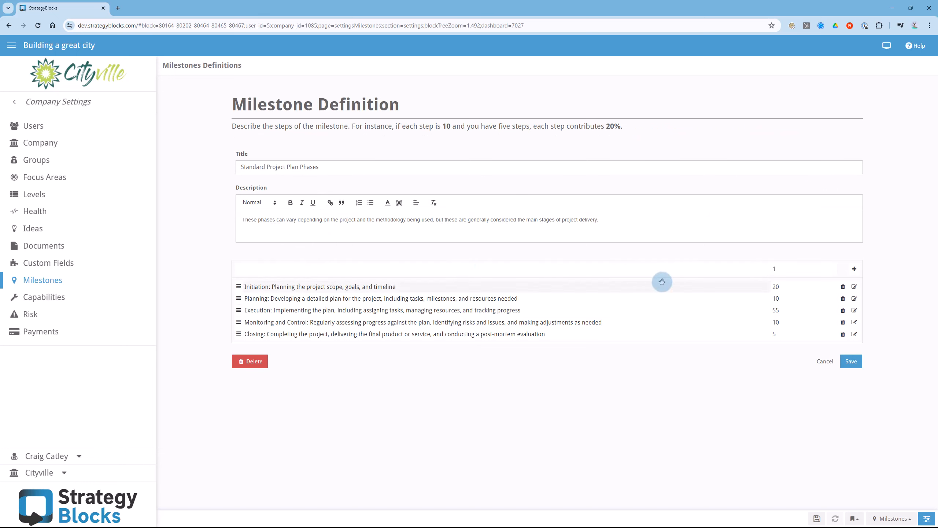
{"action": "left_click", "coordinate": [855, 298]}
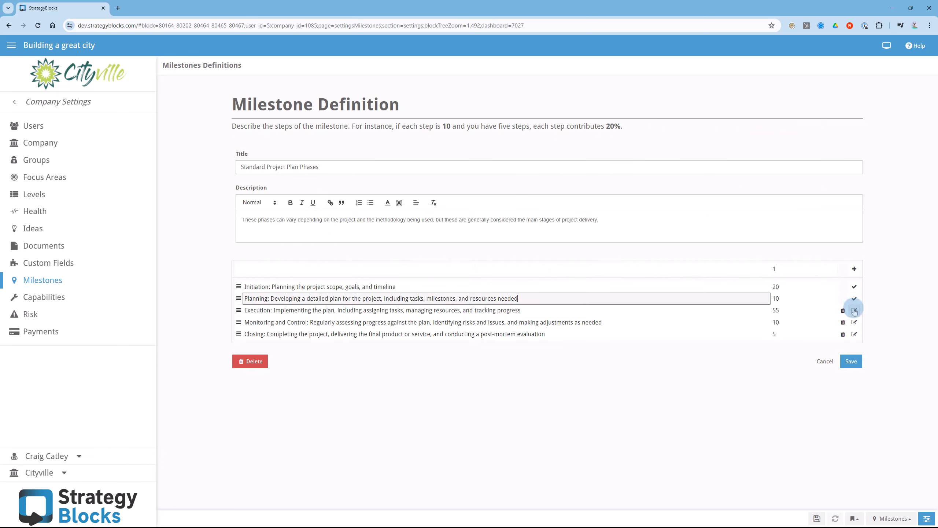
{"action": "left_click", "coordinate": [854, 310]}
{"action": "left_click", "coordinate": [855, 322]}
{"action": "left_click", "coordinate": [855, 335]}
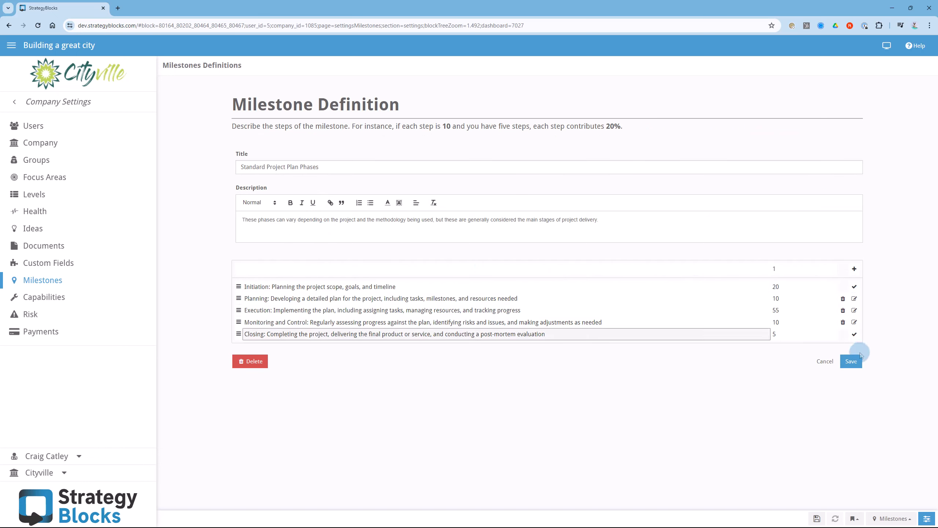
{"action": "left_click", "coordinate": [851, 362]}
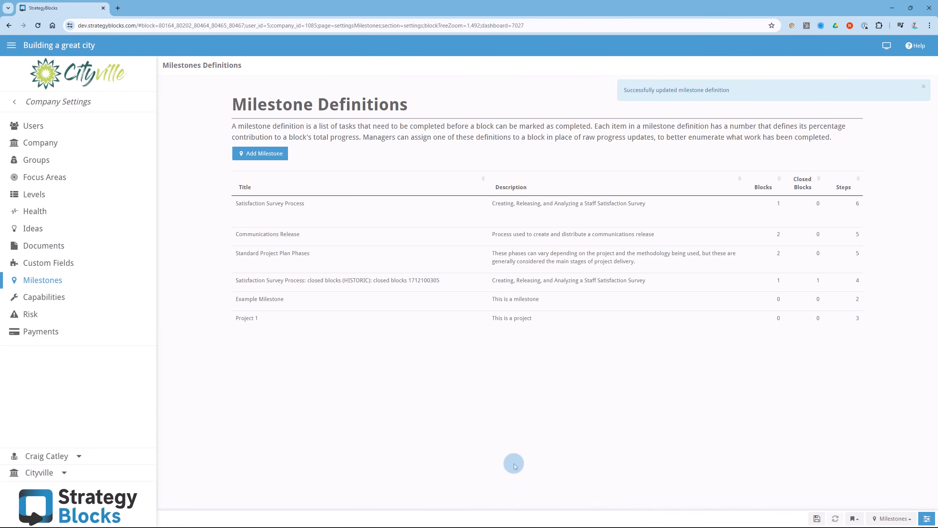
{"action": "left_click", "coordinate": [289, 211]}
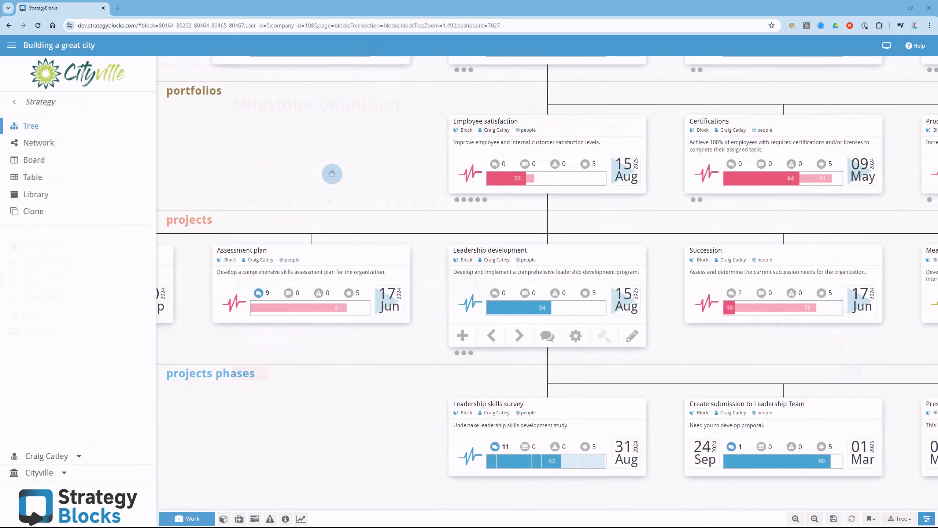
- Select the Assessment plan block in the strategy tree and open its progress and milestone settings for editing
{"action": "left_click", "coordinate": [328, 260]}
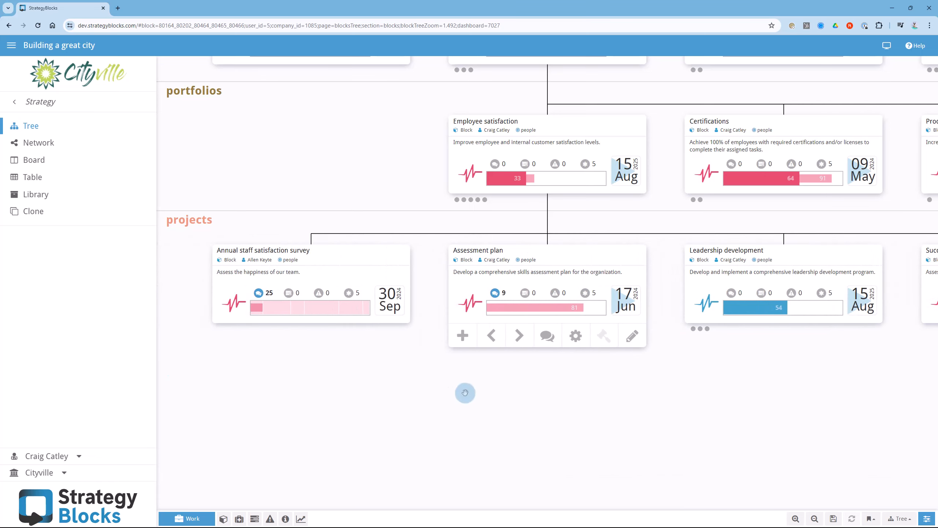
{"action": "left_click", "coordinate": [577, 336]}
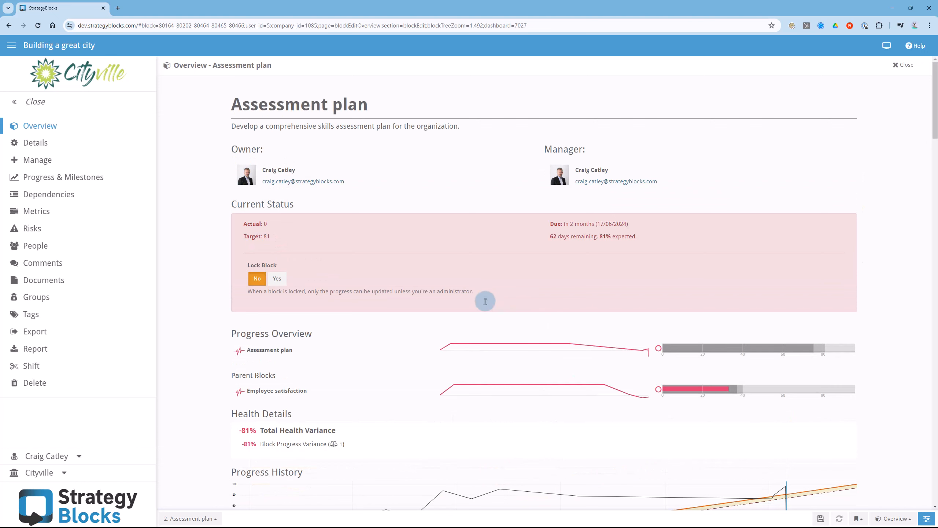
{"action": "left_click", "coordinate": [66, 181]}
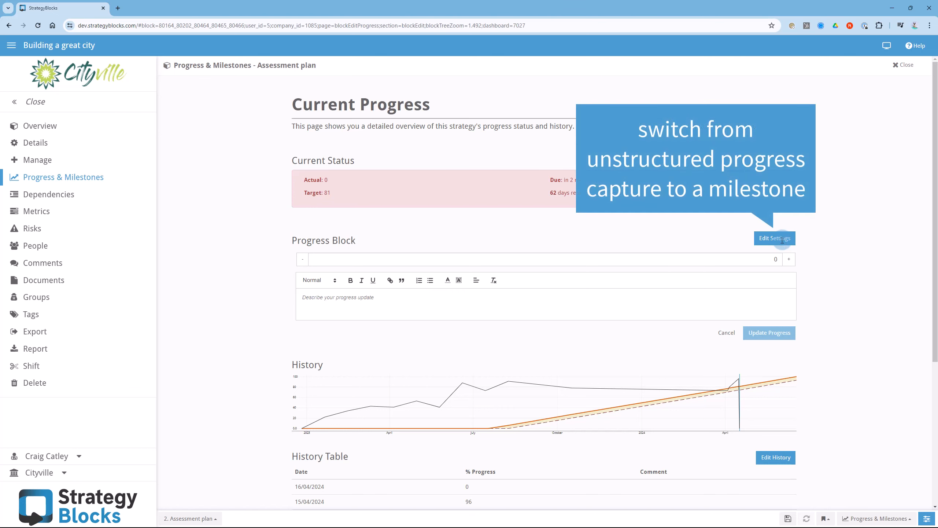
{"action": "left_click", "coordinate": [783, 240]}
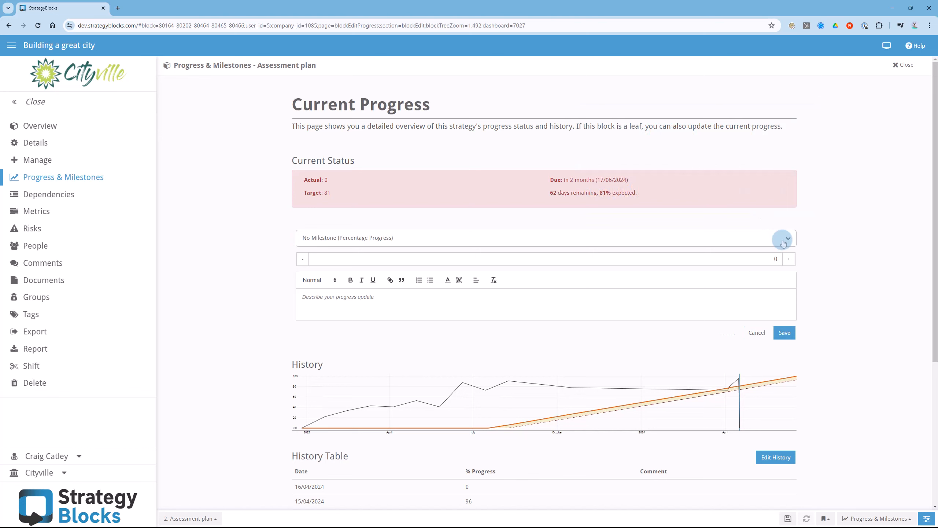
- Apply the Satisfaction Survey Process template to the Assessment plan block, convert it to a custom milestone, and save
{"action": "left_click", "coordinate": [355, 238]}
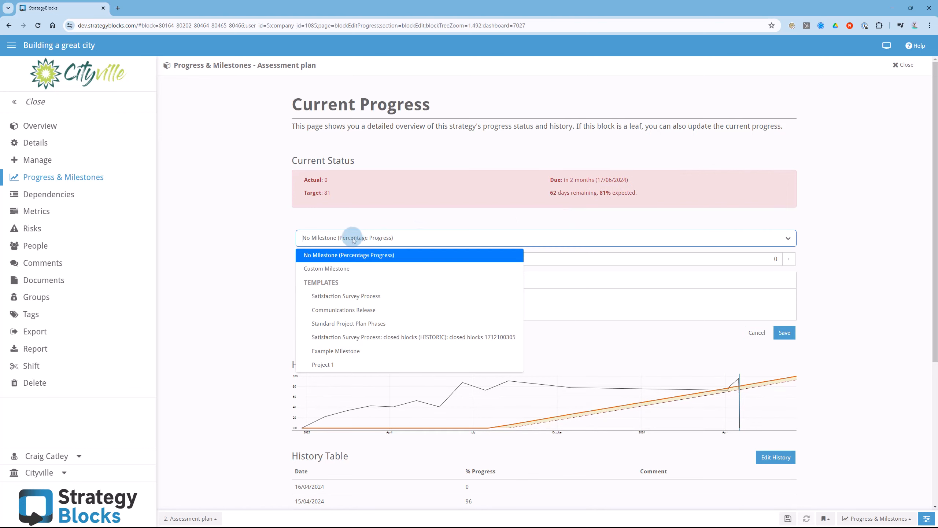
{"action": "left_click", "coordinate": [355, 296]}
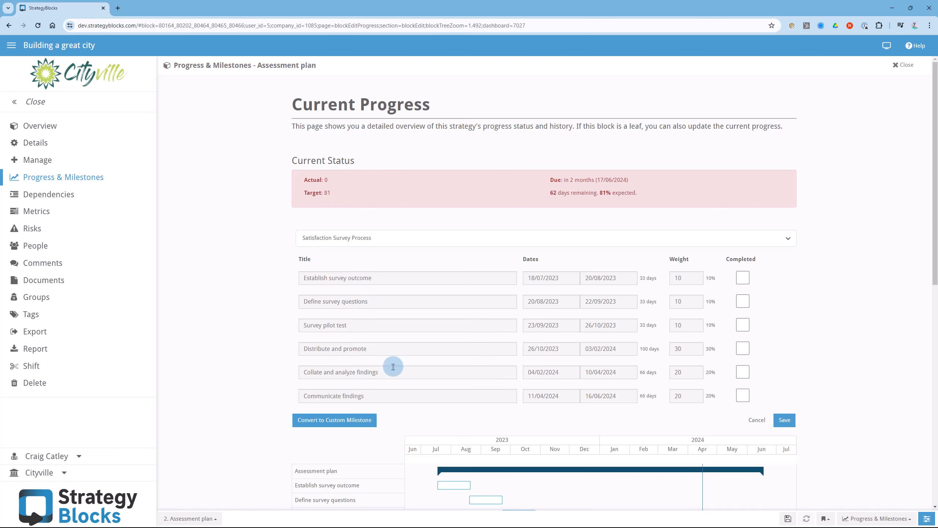
{"action": "left_click", "coordinate": [332, 421]}
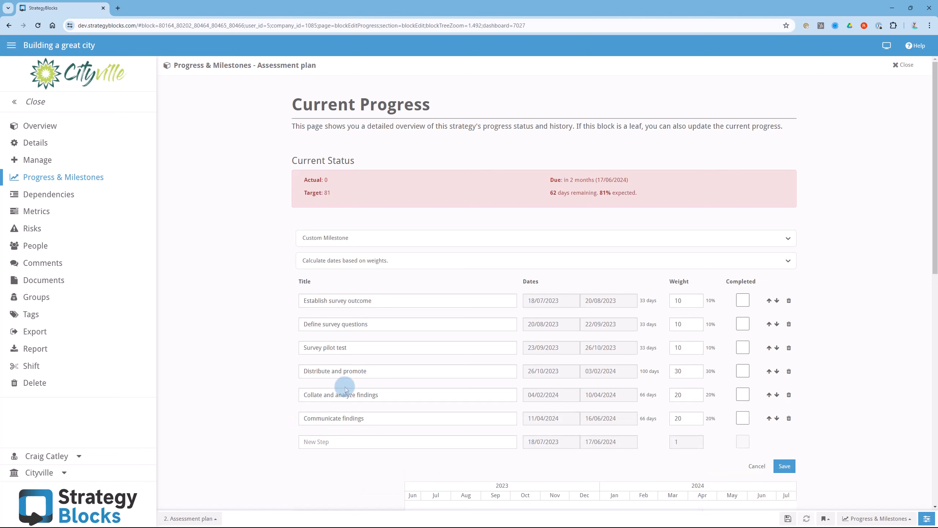
{"action": "left_click", "coordinate": [460, 260]}
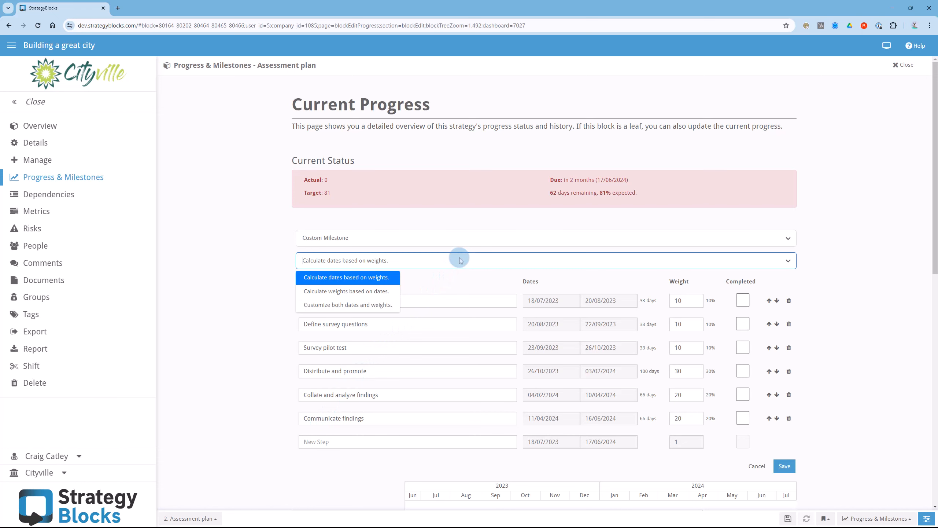
{"action": "left_click", "coordinate": [461, 260]}
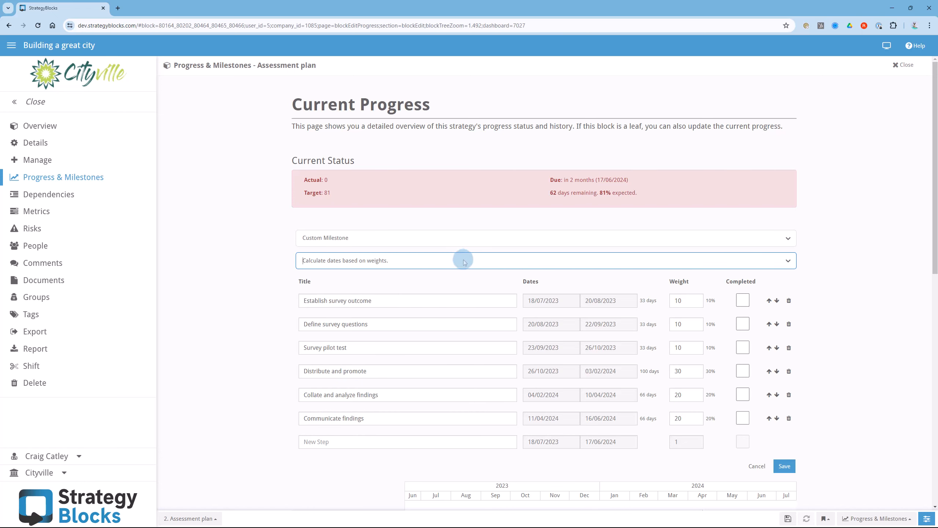
{"action": "left_click", "coordinate": [785, 466]}
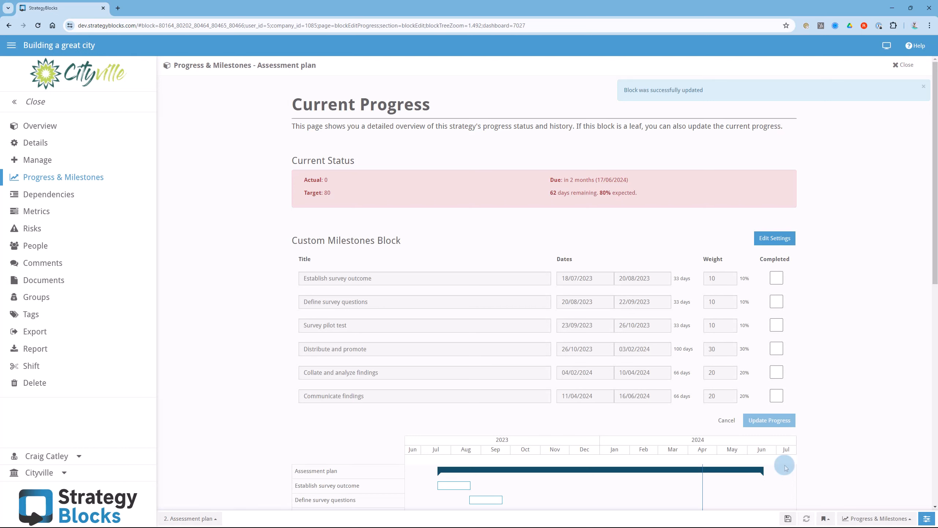
- Reorder the custom milestone so that Define survey questions and Survey pilot test come before Establish survey outcome
{"action": "left_click", "coordinate": [775, 238]}
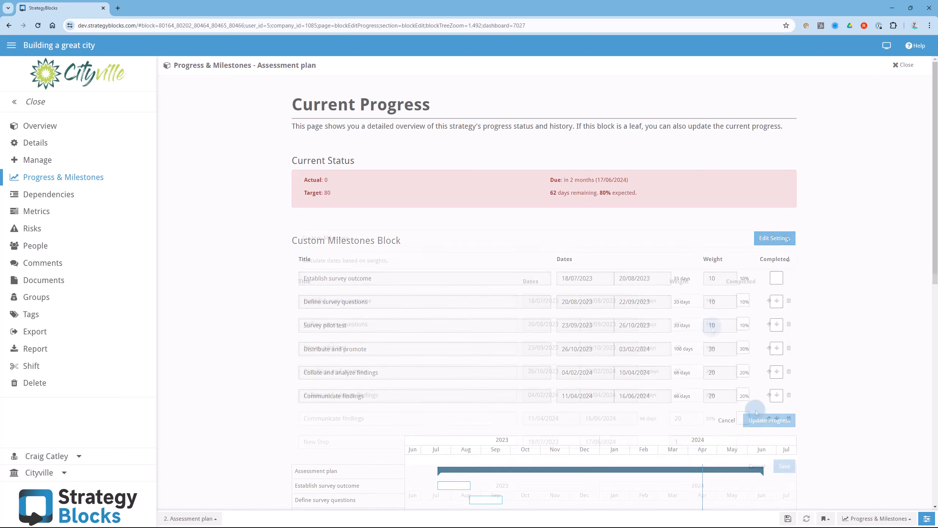
{"action": "left_click", "coordinate": [770, 326]}
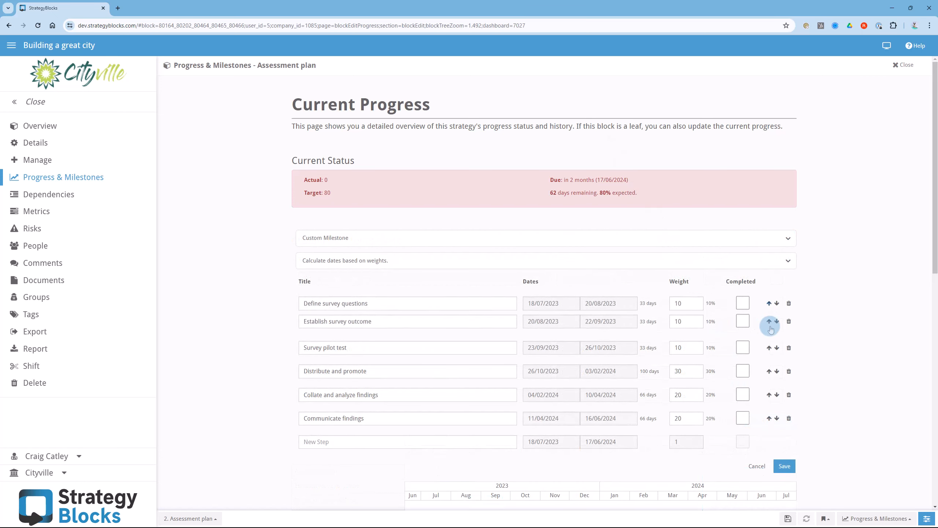
{"action": "left_click", "coordinate": [770, 348]}
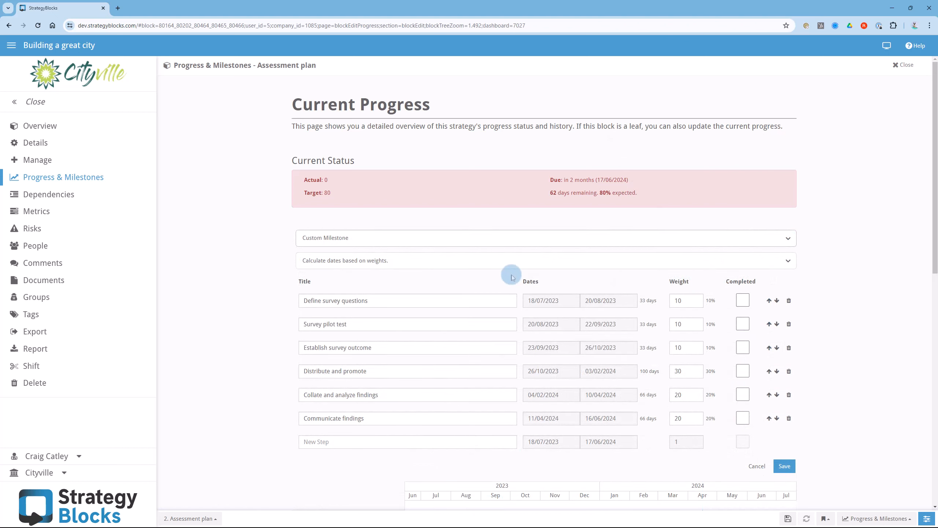
- With dates calculated from weights, set the weight of Define survey questions to 80
{"action": "left_click", "coordinate": [428, 261]}
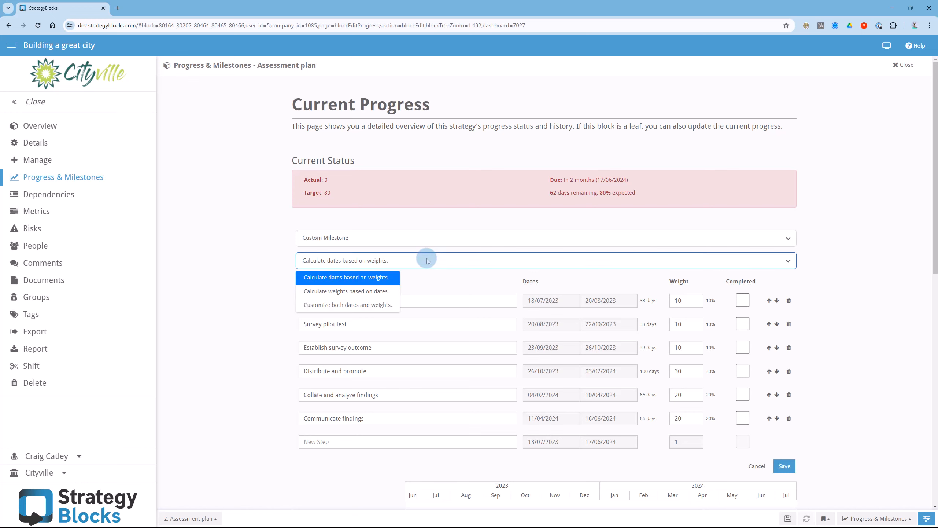
{"action": "left_click", "coordinate": [379, 284]}
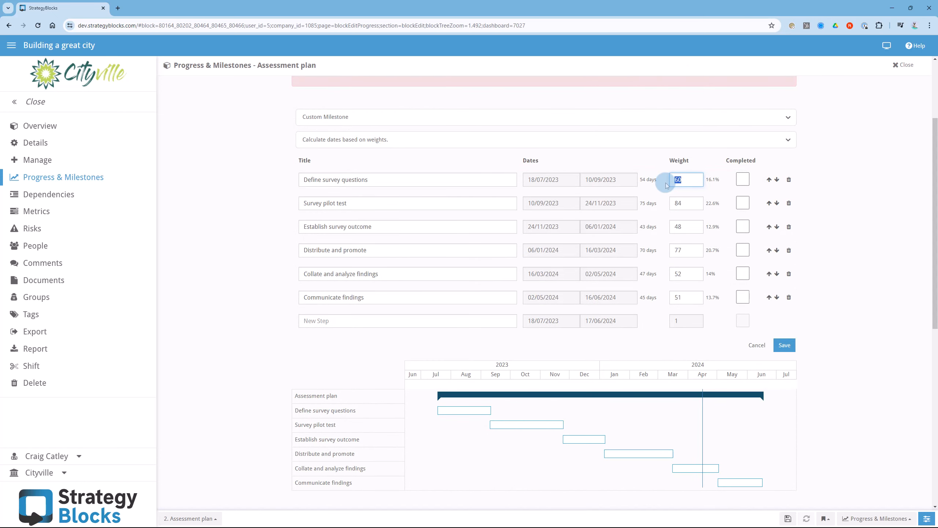
{"action": "type", "text": "80"}
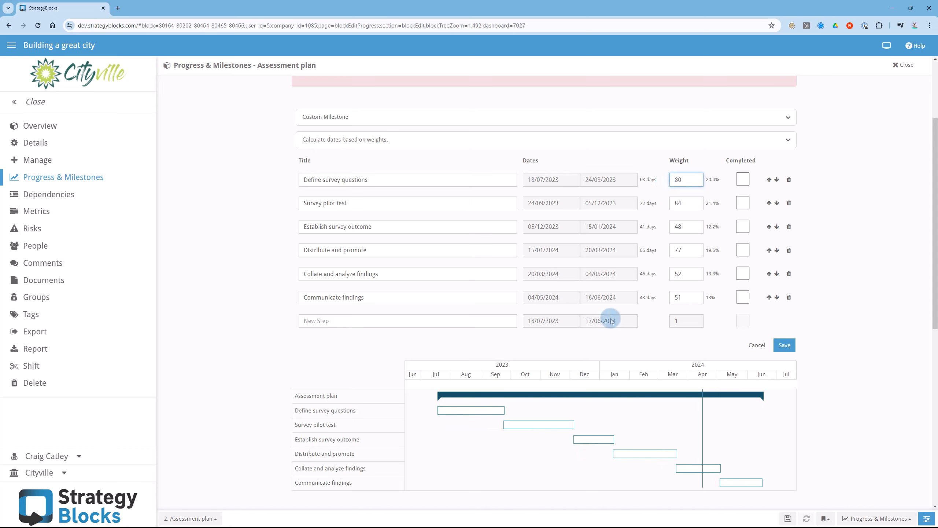
{"action": "mouse_move", "coordinate": [486, 411]}
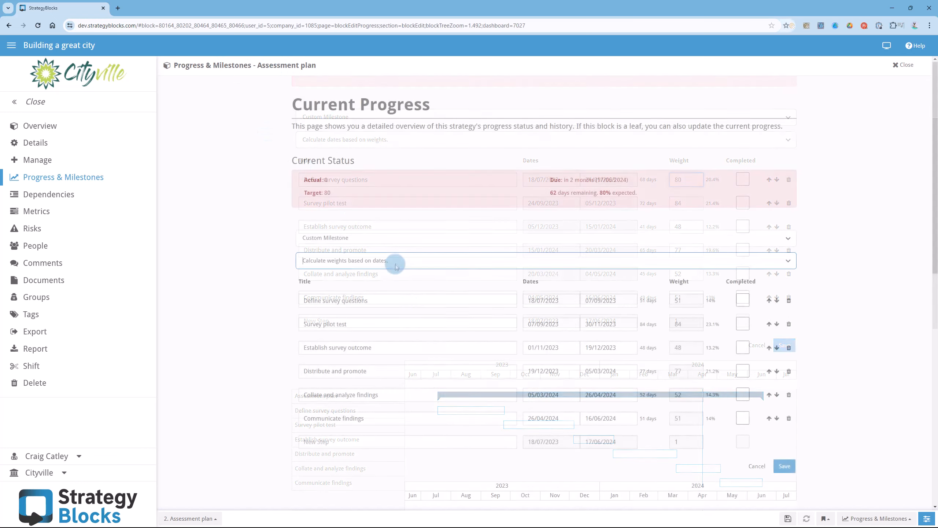
- Customize both dates and weights, and set the Distribute and promote step to run from 01/02/2024 to 30/04/2024
{"action": "left_click", "coordinate": [394, 263]}
{"action": "left_click", "coordinate": [384, 305]}
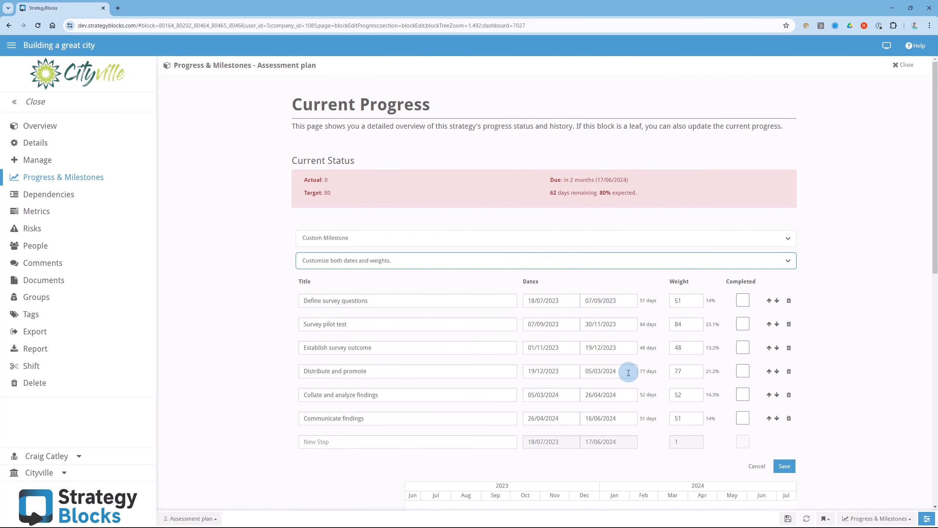
{"action": "left_click", "coordinate": [629, 372]}
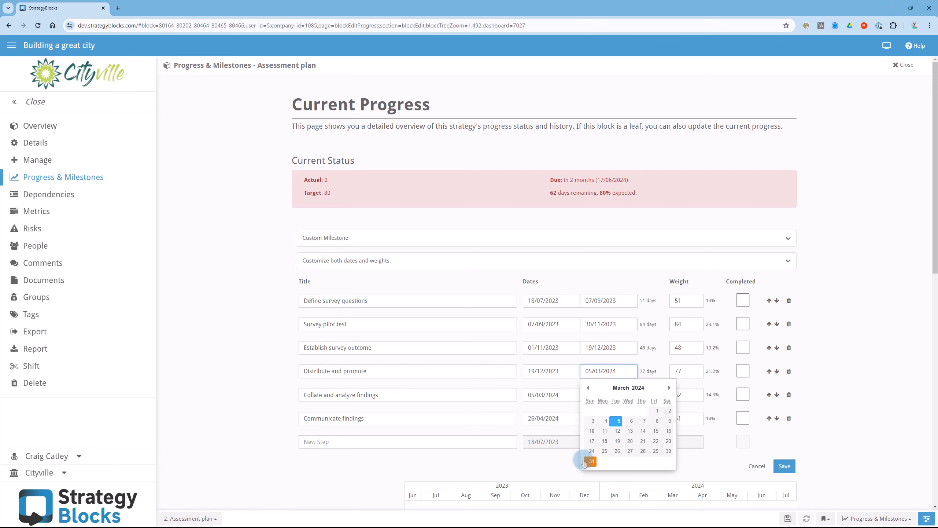
{"action": "left_click", "coordinate": [669, 389]}
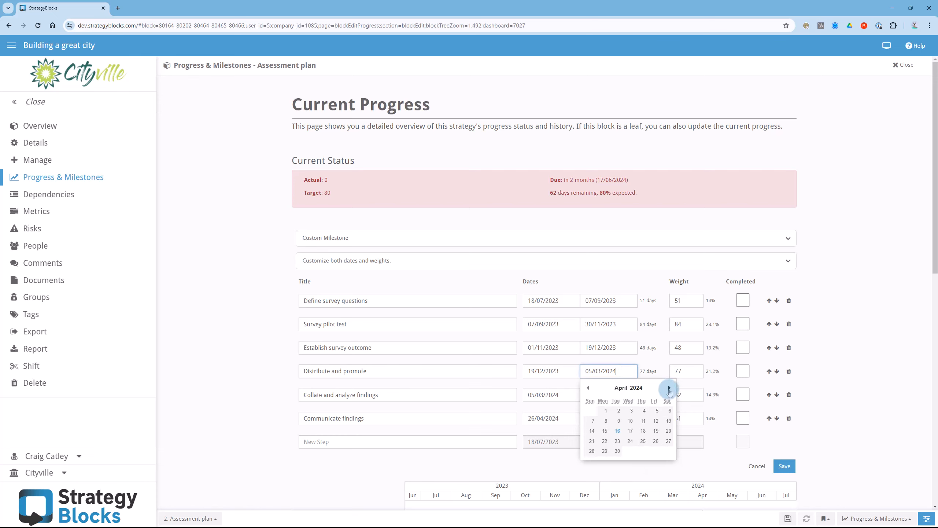
{"action": "left_click", "coordinate": [617, 451]}
{"action": "left_click", "coordinate": [567, 371]}
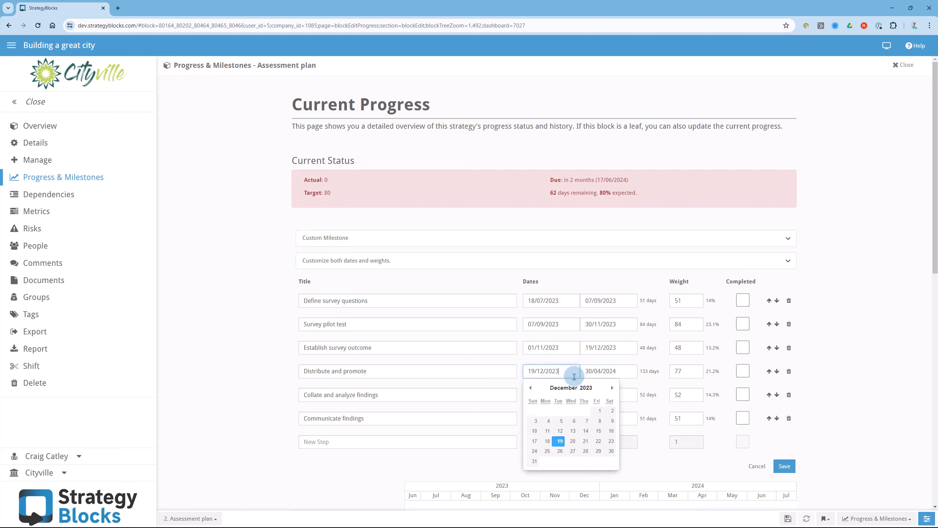
{"action": "left_click", "coordinate": [612, 388]}
{"action": "left_click", "coordinate": [612, 389]}
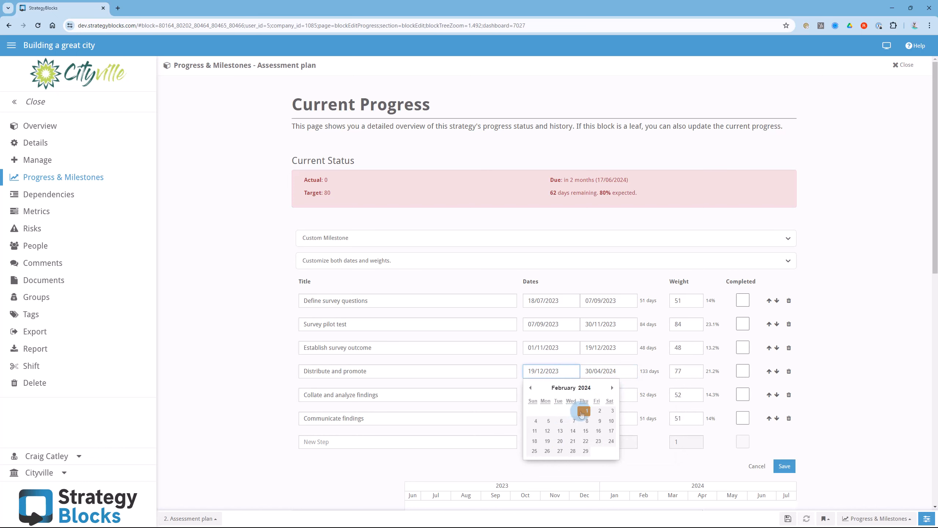
{"action": "left_click", "coordinate": [586, 409]}
- On the Gantt chart, extend Establish survey outcome to 09/01/2024, shift the steps below it forward, and move Survey pilot test to 25/08/2023–17/11/2023
{"action": "scroll", "coordinate": [579, 413], "scroll_direction": "down", "scroll_amount": 6}
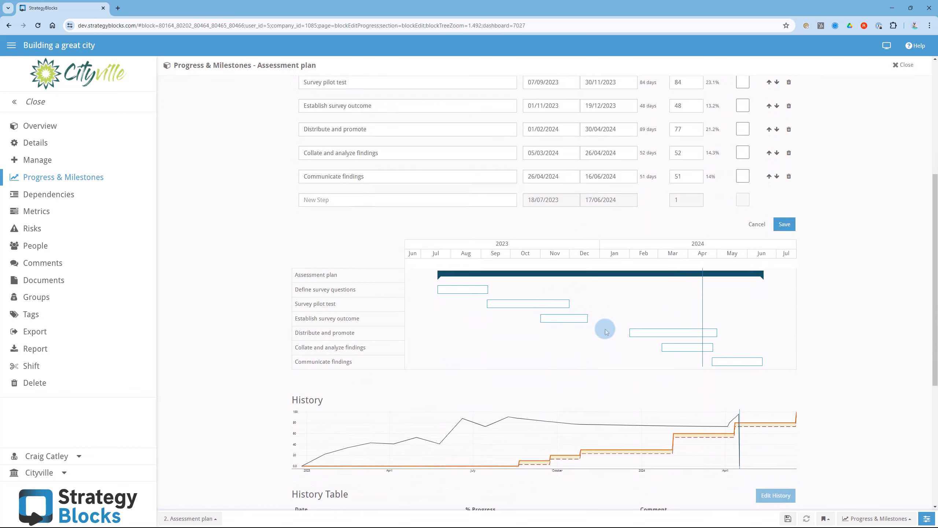
{"action": "mouse_move", "coordinate": [586, 317]}
{"action": "left_click_drag", "start_coordinate": [585, 317], "coordinate": [734, 362]}
{"action": "mouse_move", "coordinate": [637, 331]}
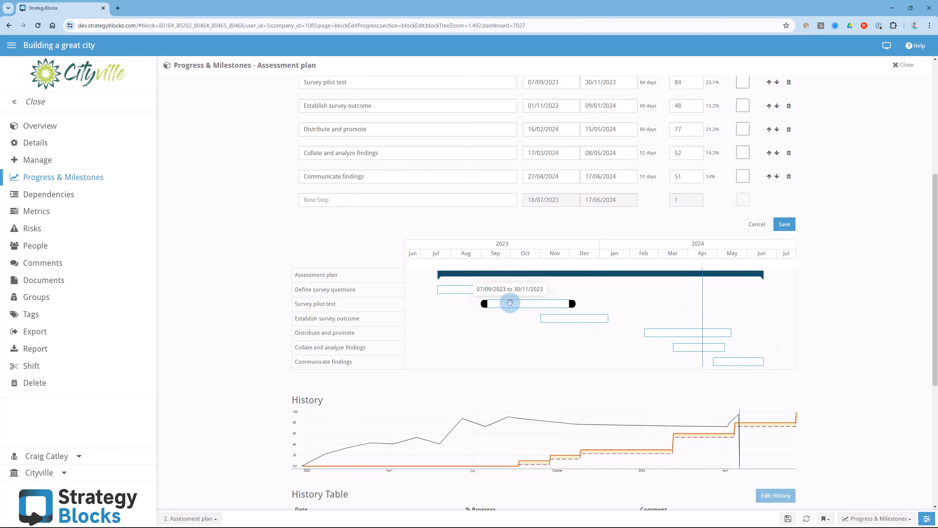
{"action": "left_click_drag", "start_coordinate": [509, 303], "coordinate": [497, 303]}
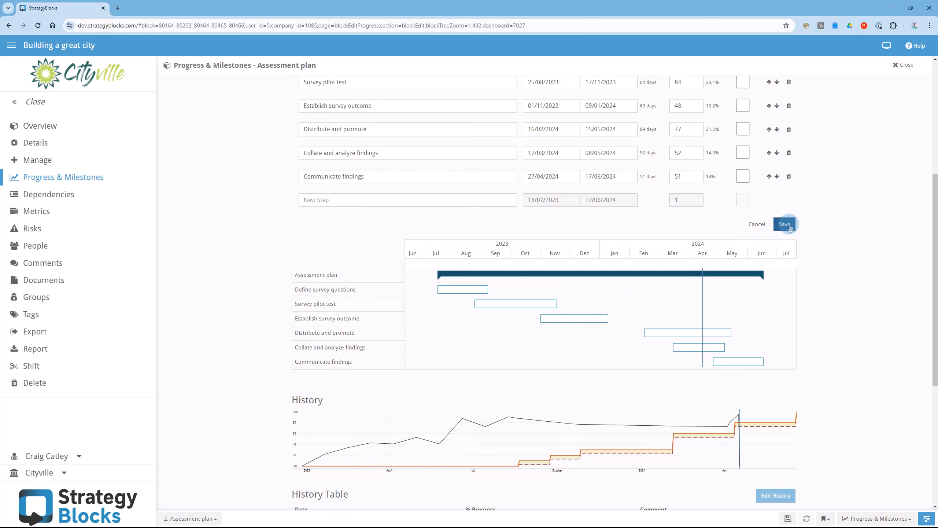
- Mark Define survey questions, Survey pilot test and Establish survey outcome as completed and save the Assessment plan block
{"action": "left_click", "coordinate": [743, 179]}
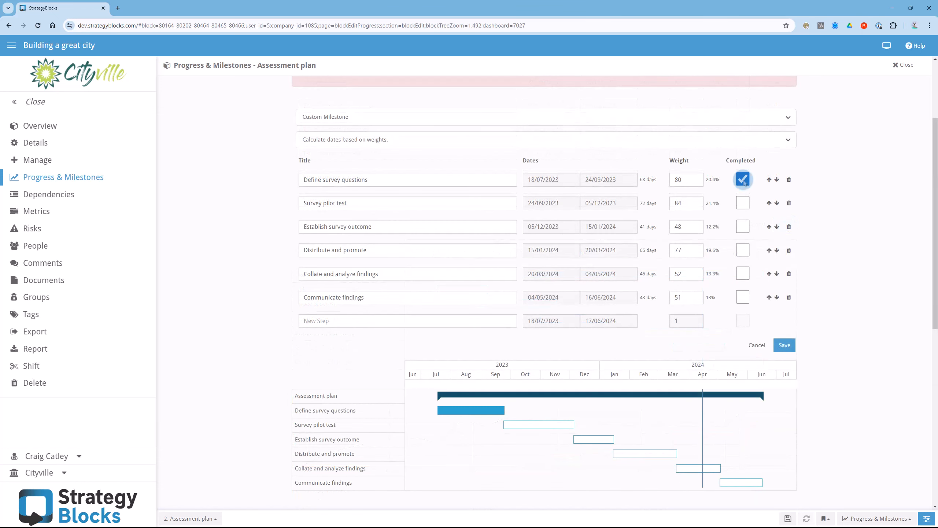
{"action": "left_click", "coordinate": [743, 203]}
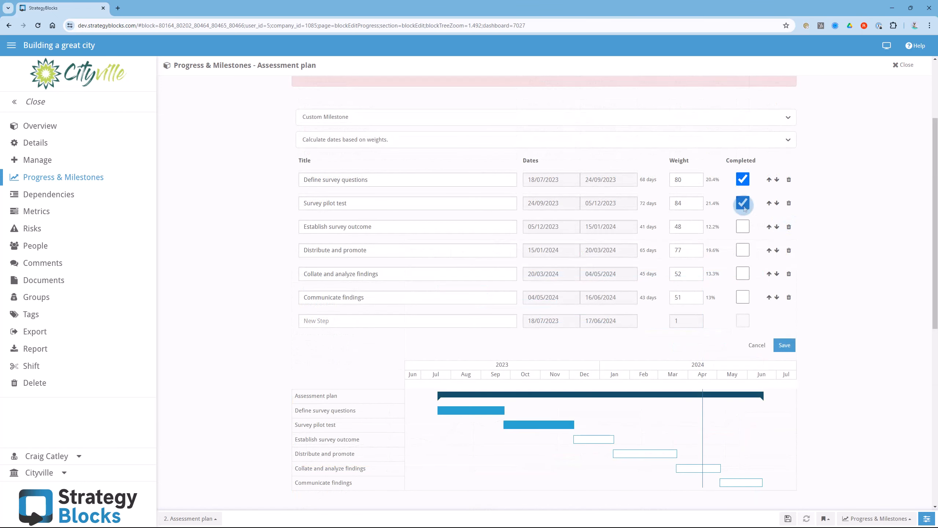
{"action": "left_click", "coordinate": [743, 226]}
{"action": "left_click", "coordinate": [785, 345]}
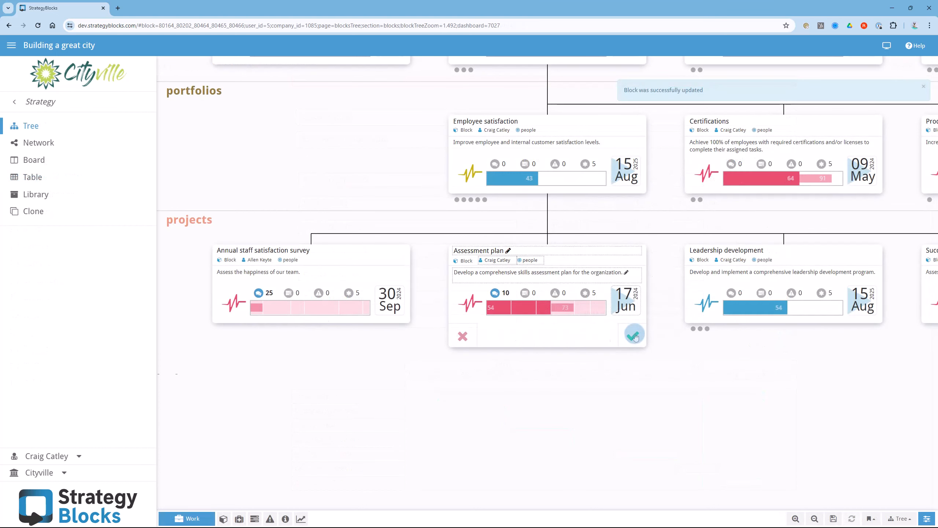
- Complete the next two milestones on the Assessment plan block in the tree to bring its progress to 86, and switch to the board view
{"action": "left_click", "coordinate": [580, 310]}
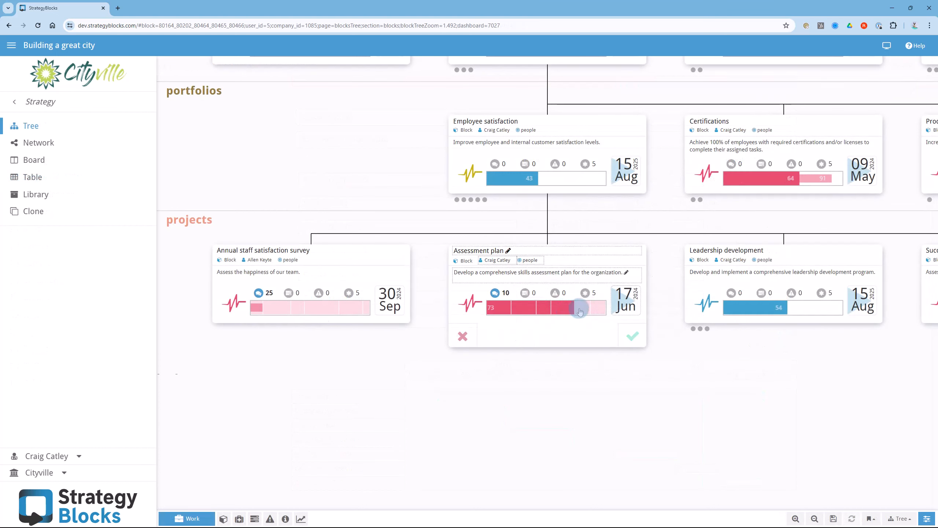
{"action": "left_click", "coordinate": [589, 309]}
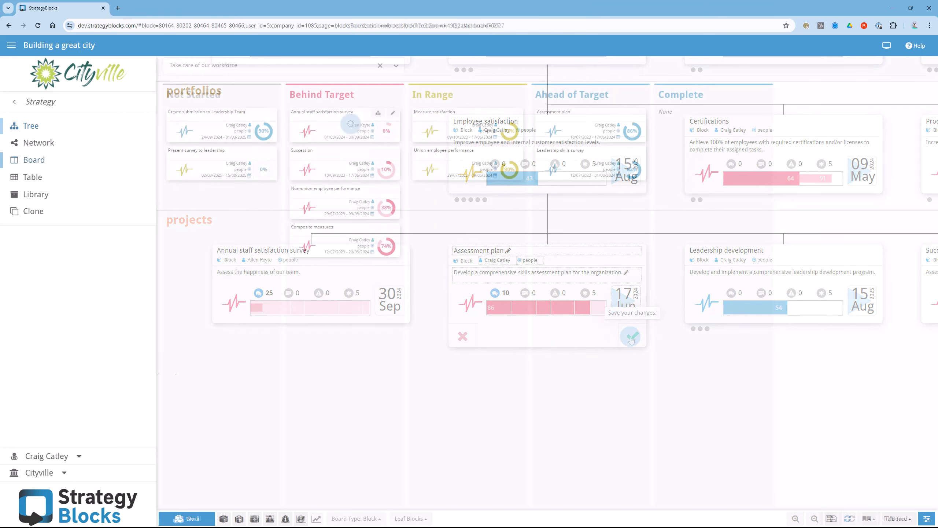
{"action": "left_click_drag", "start_coordinate": [411, 150], "coordinate": [469, 198]}
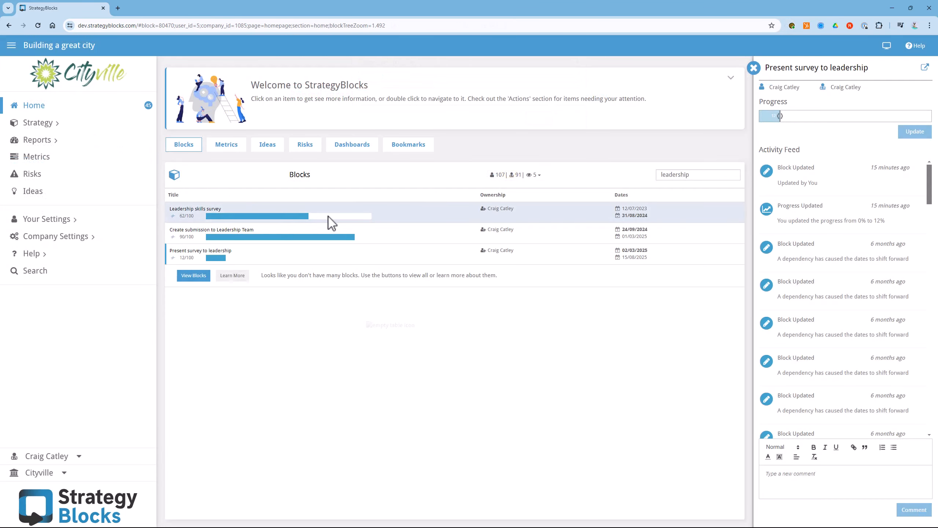
- Select the Leadership skills survey block on the home page and advance its progress by one milestone
{"action": "left_click", "coordinate": [331, 221]}
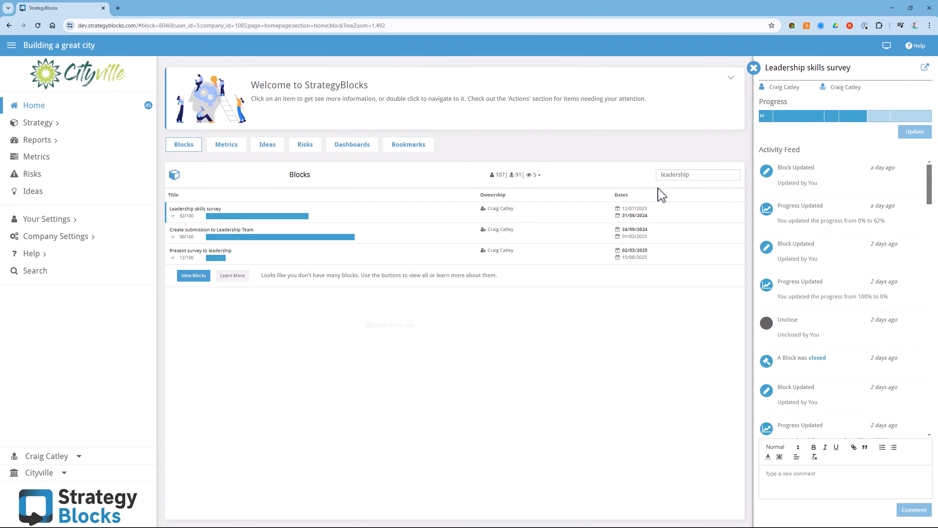
{"action": "left_click", "coordinate": [881, 115]}
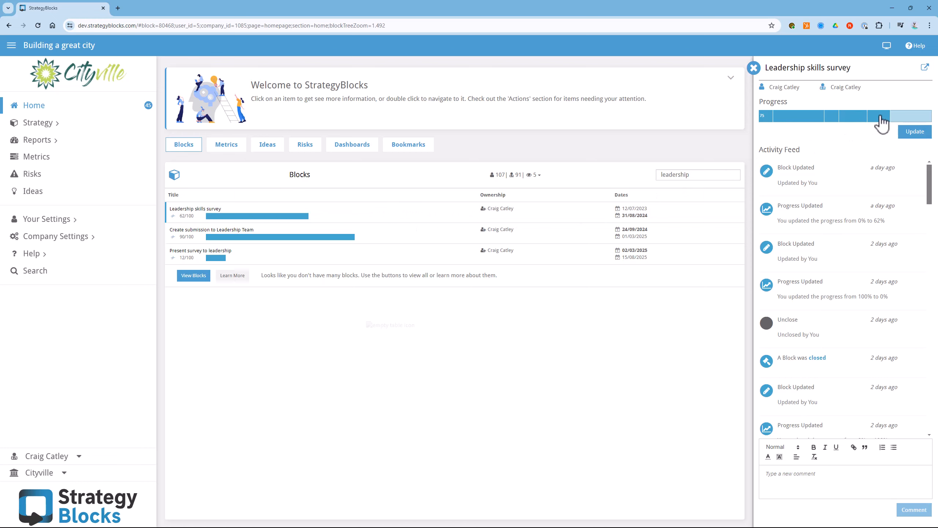